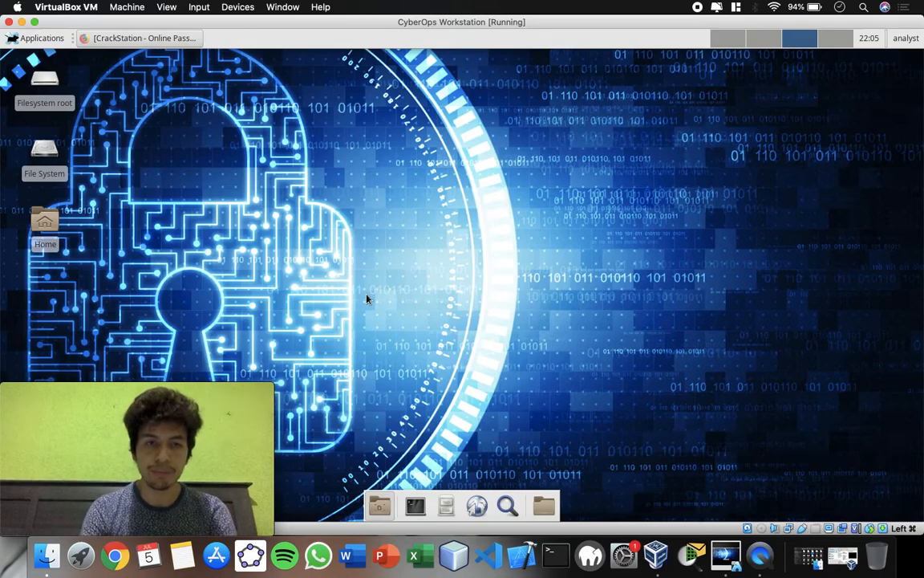
left_click(14, 38)
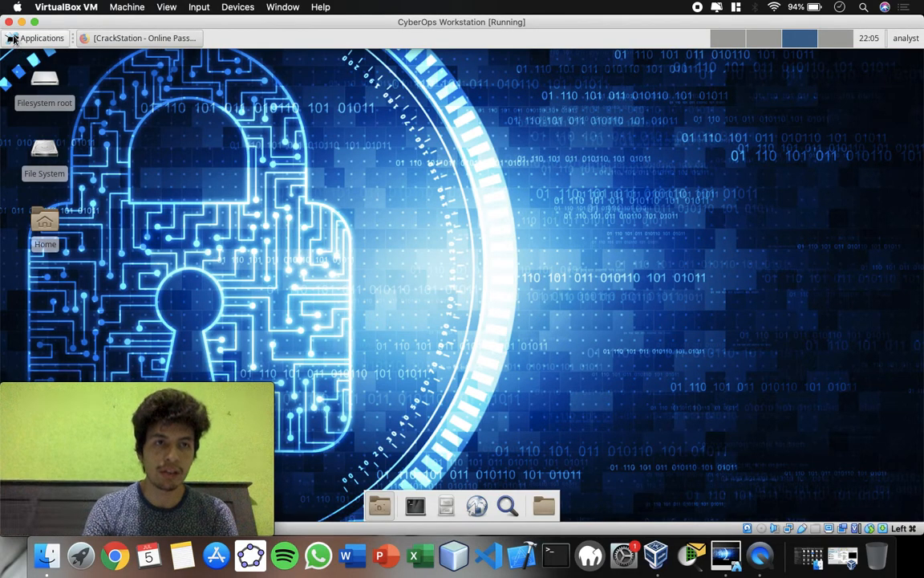
left_click(261, 145)
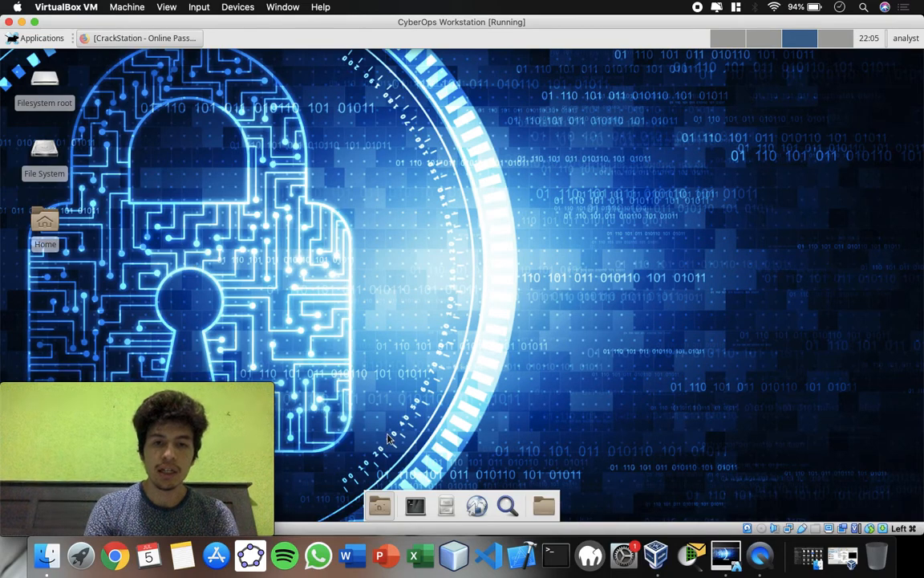
left_click(48, 42)
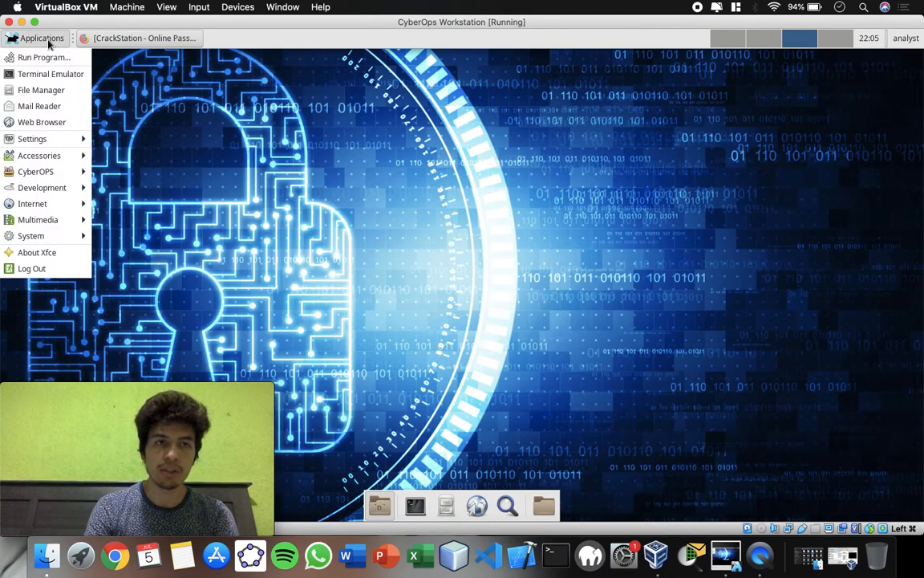
left_click(158, 101)
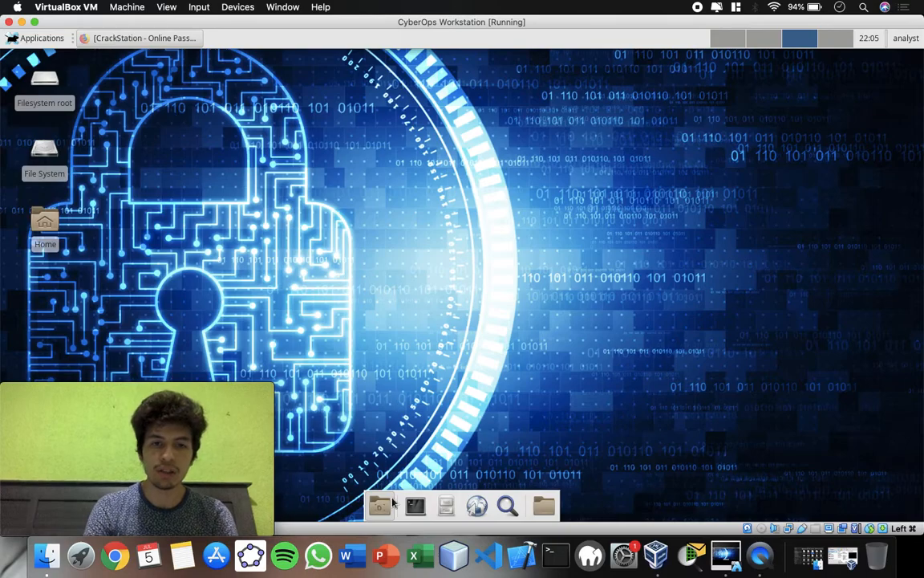
Open the SQL_Lab.pcap capture from the lab.support.files folder in the analyst home directory.
left_click(554, 506)
left_click(562, 396)
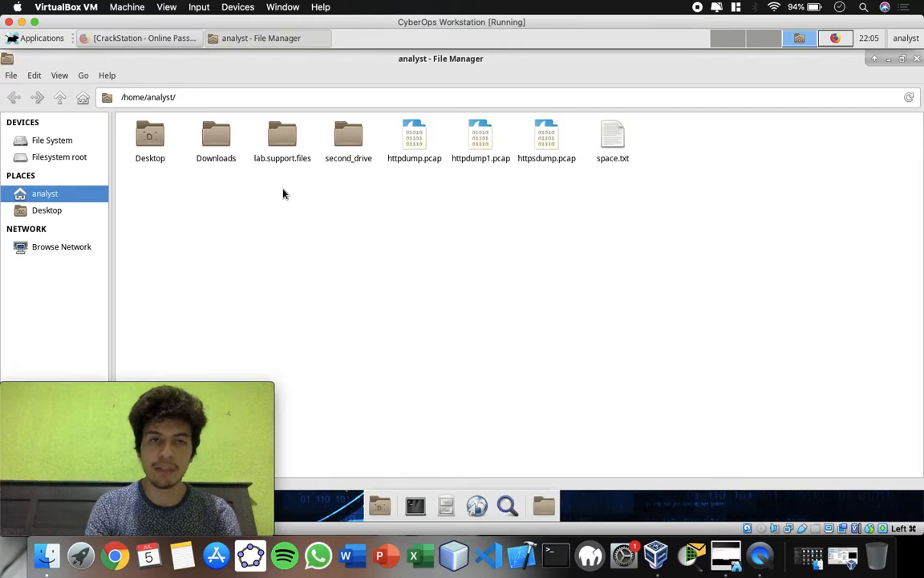
double_click(286, 136)
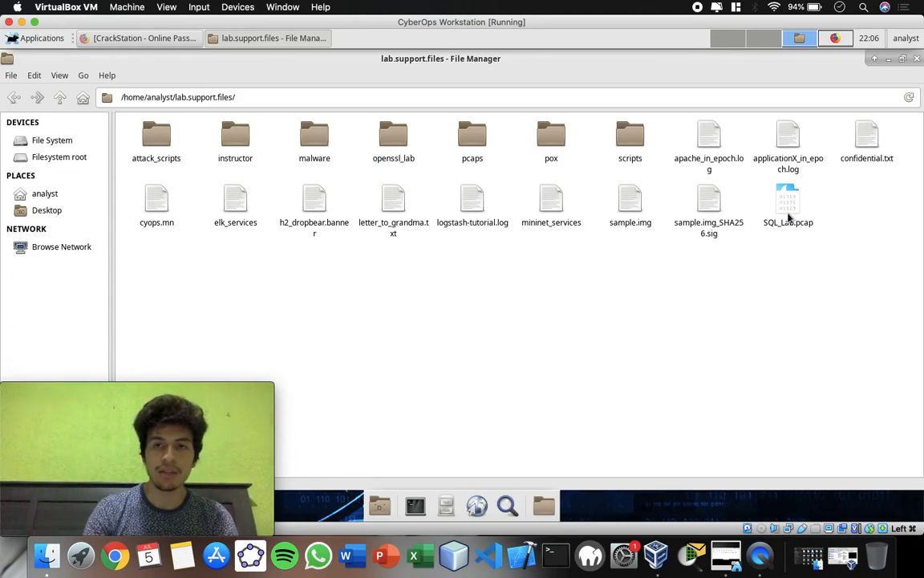
double_click(788, 199)
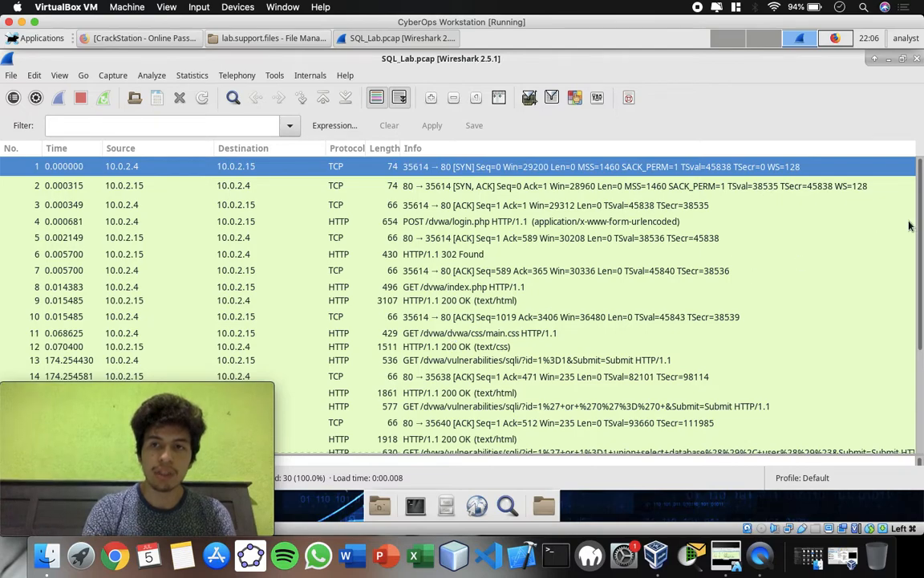
Look through the captured packets between 10.0.2.4 and 10.0.2.15, checking packets 15 and 1.
left_click_drag(921, 215, 920, 275)
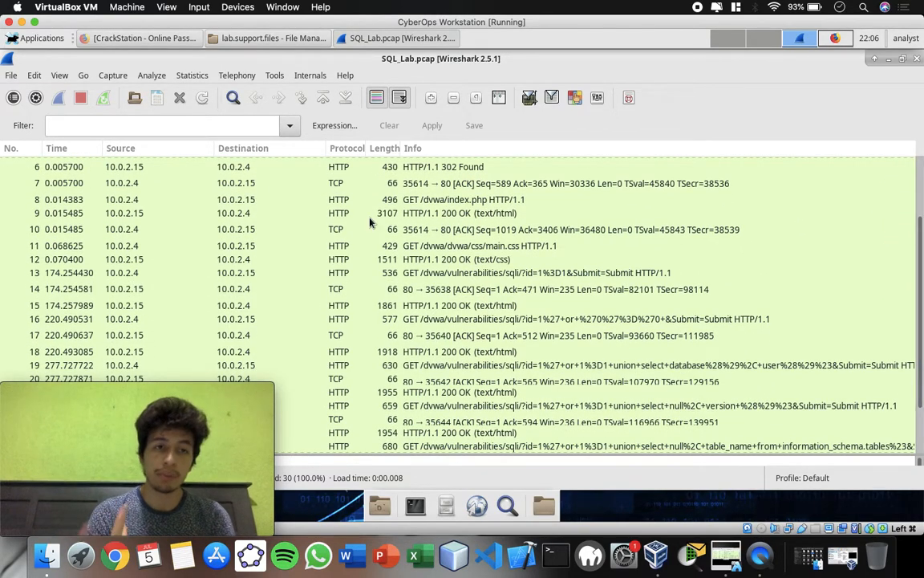
left_click(248, 306)
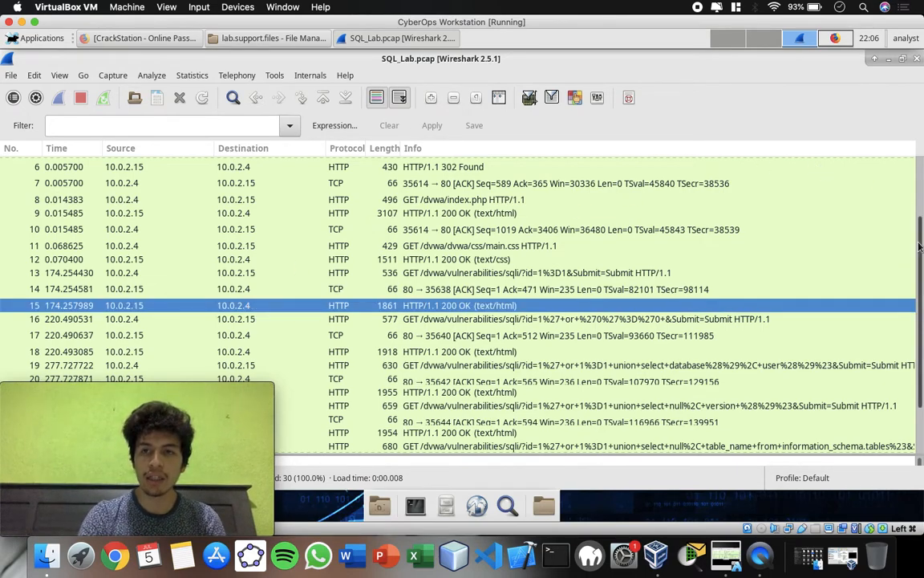
left_click_drag(920, 238, 921, 175)
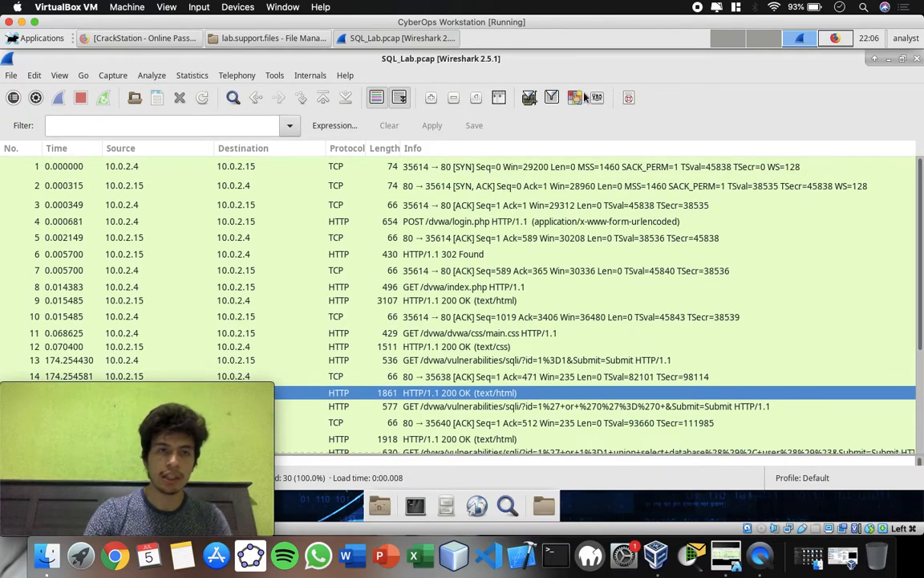
left_click(921, 167)
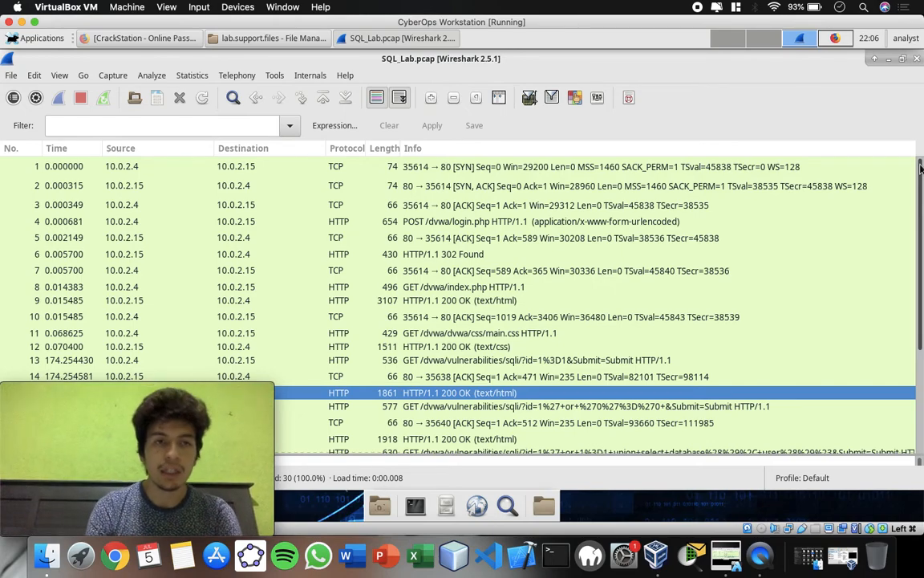
left_click(164, 168)
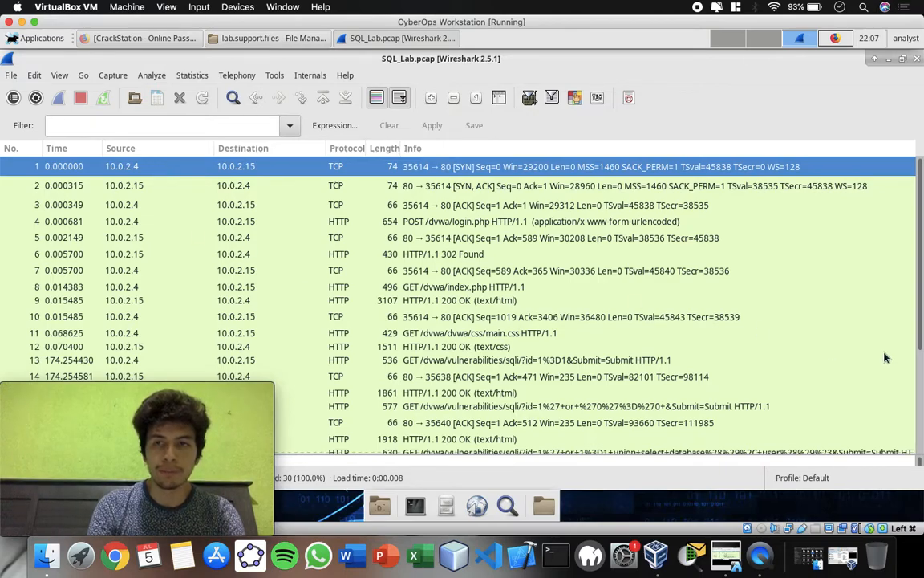
Select packet 30 at the end of the capture and enlarge the packet details area below the list.
left_click_drag(922, 243, 907, 373)
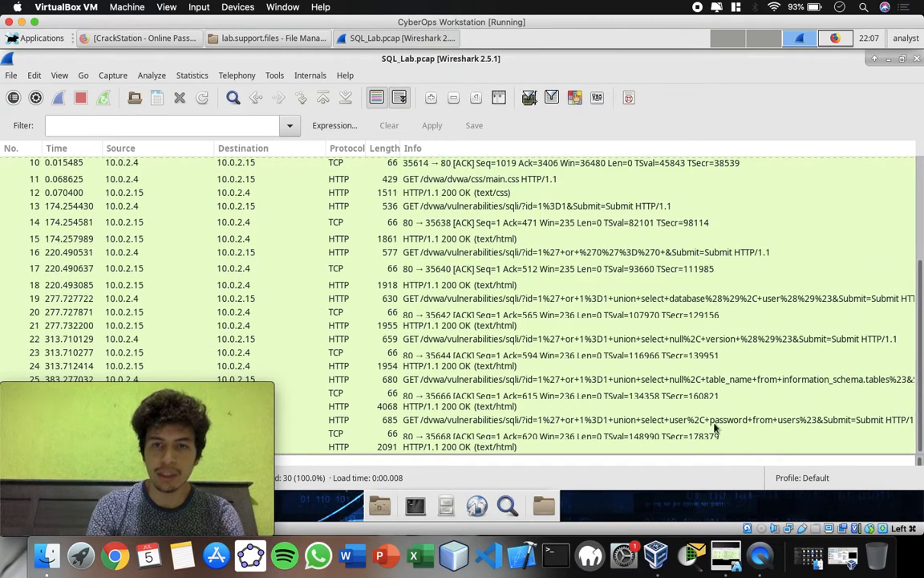
left_click(554, 446)
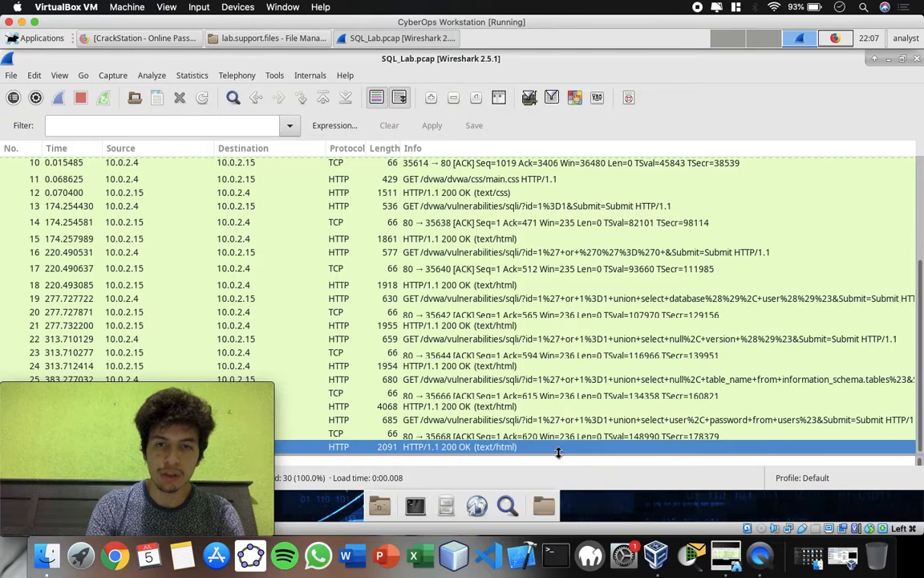
left_click_drag(559, 453, 564, 317)
left_click_drag(922, 250, 919, 319)
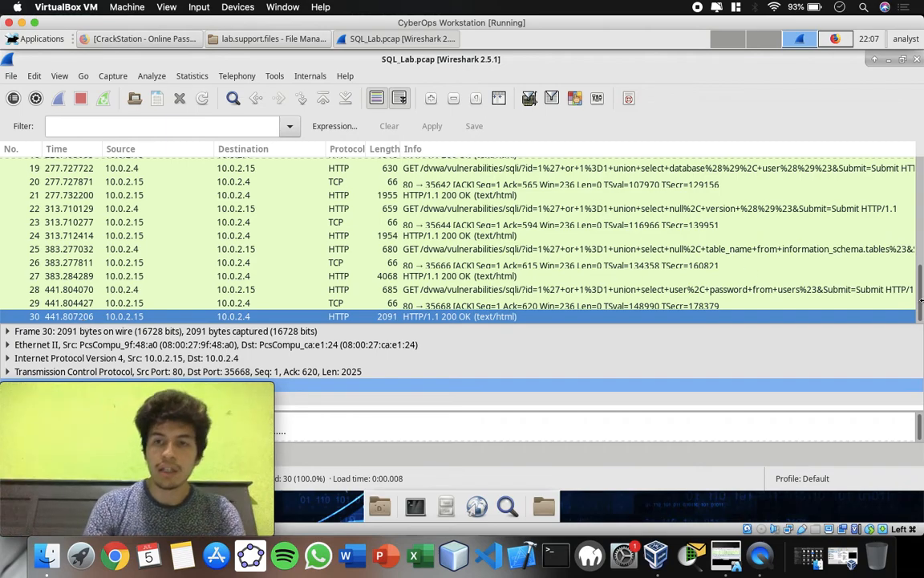
left_click_drag(919, 270, 919, 248)
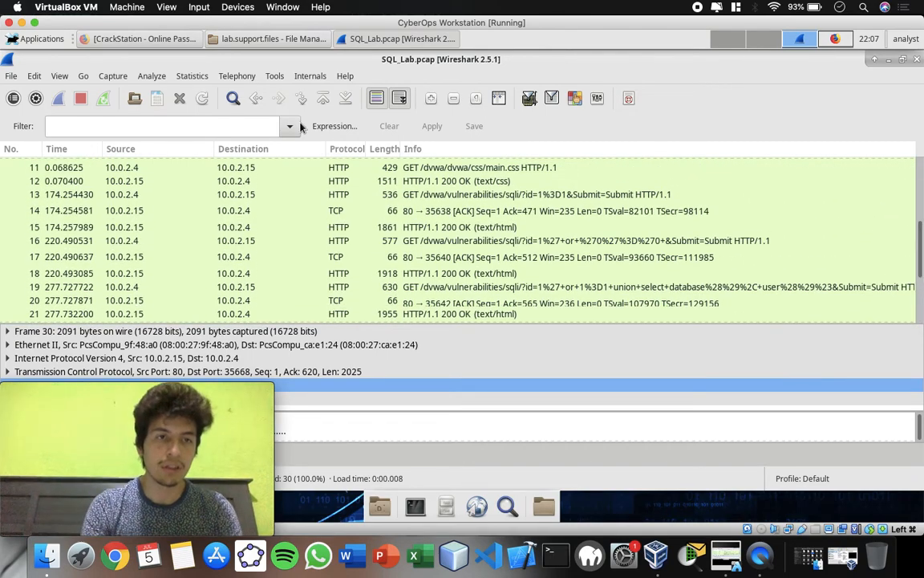
Follow the HTTP stream of packet 15 and reposition the stream window so its controls are unobstructed.
left_click(122, 227)
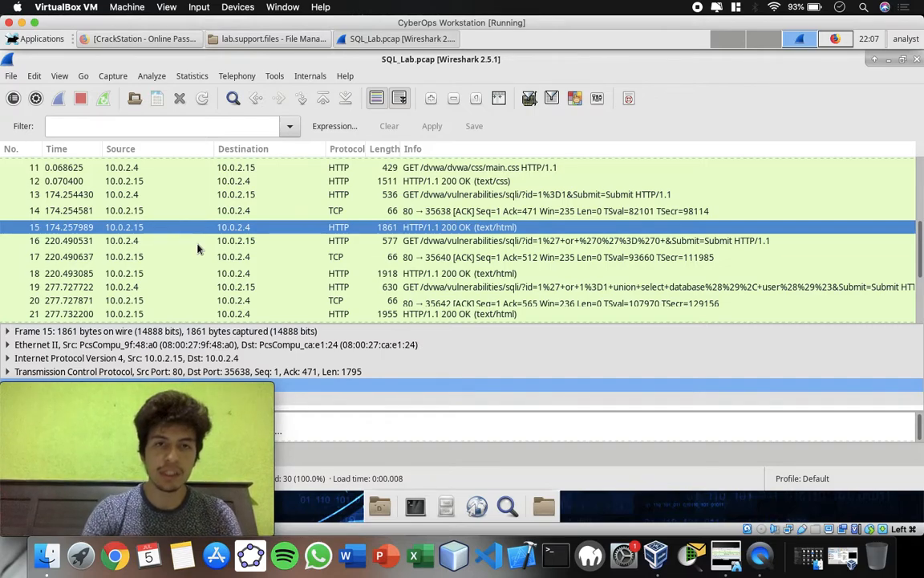
right_click(314, 227)
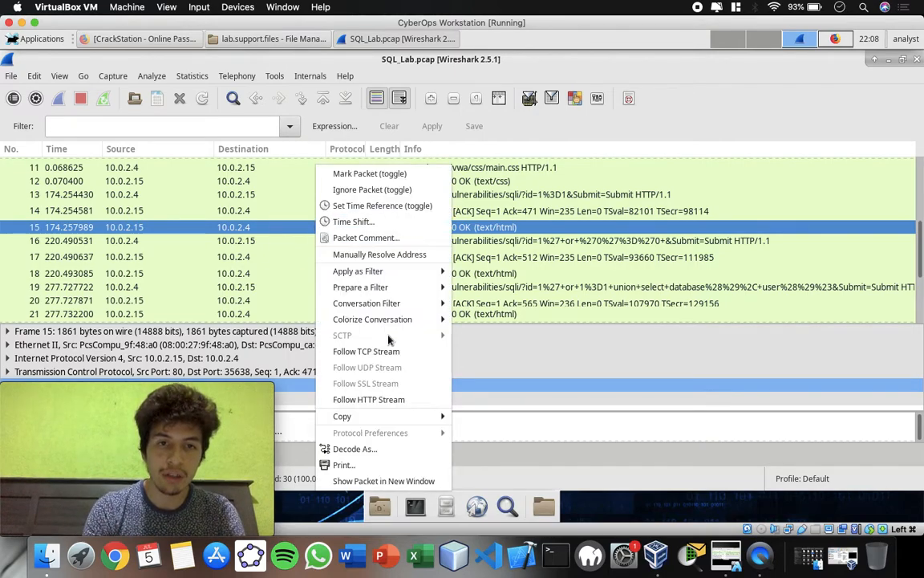
left_click(425, 405)
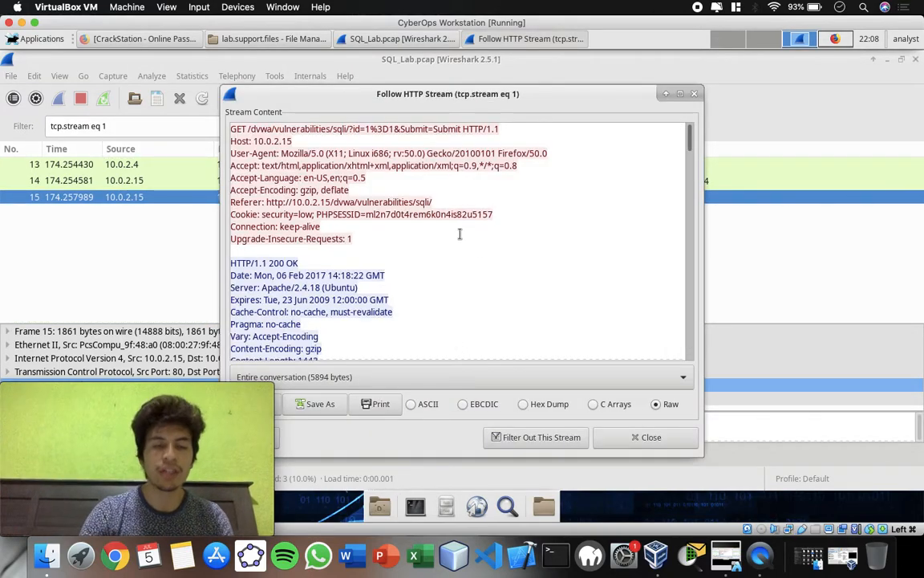
scroll(460, 234, "down", 1)
scroll(460, 233, "down", 3)
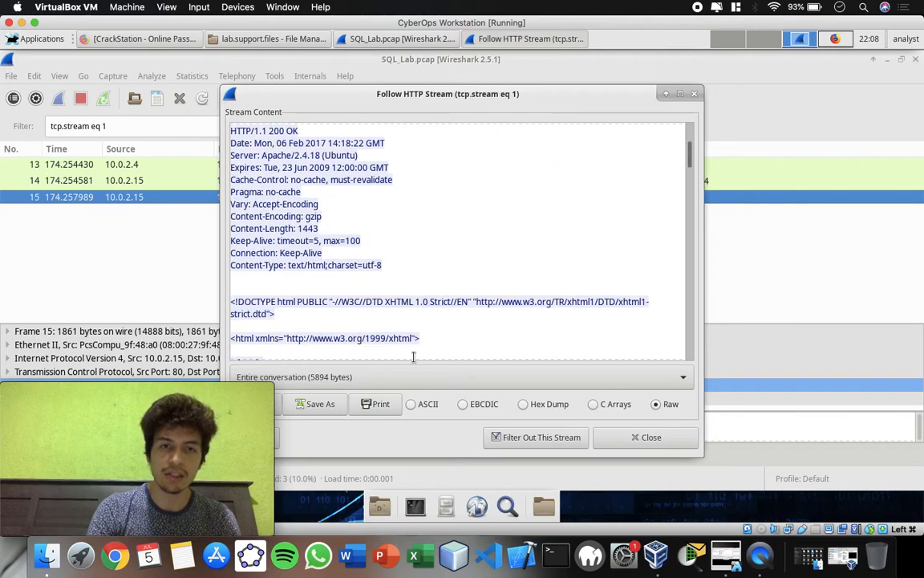
scroll(373, 319, "up", 4)
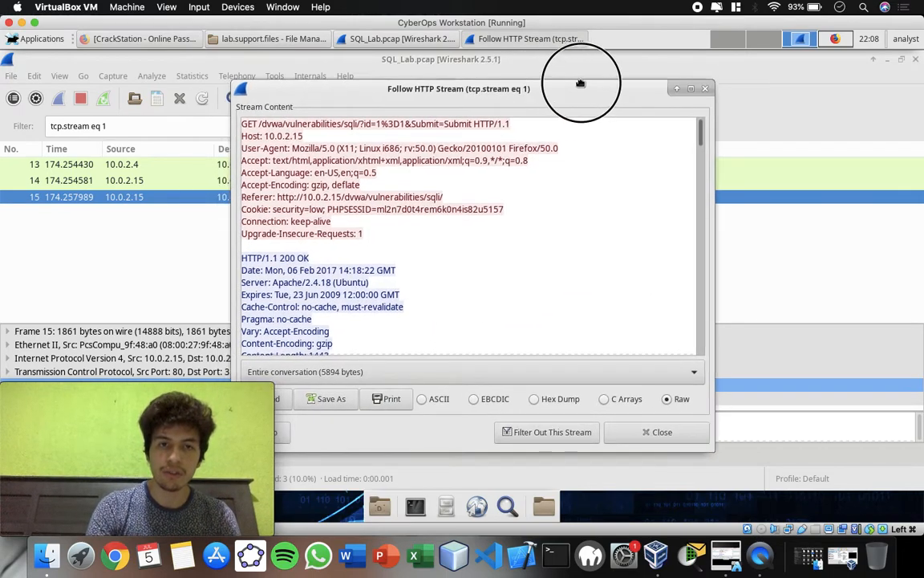
left_click_drag(594, 92, 691, 68)
Search the stream content for 1=1 and highlight the whole <pre> line that contains the match.
left_click(355, 380)
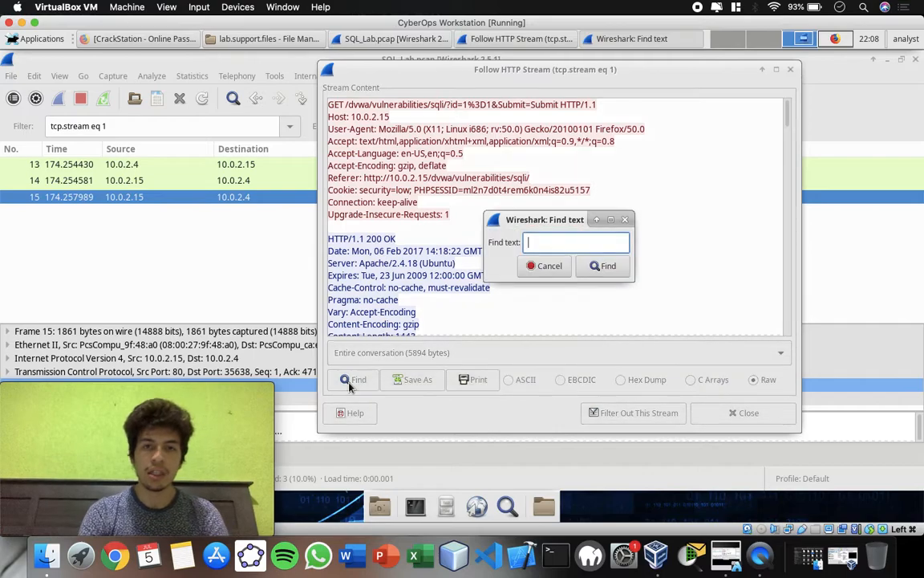
type("1=1")
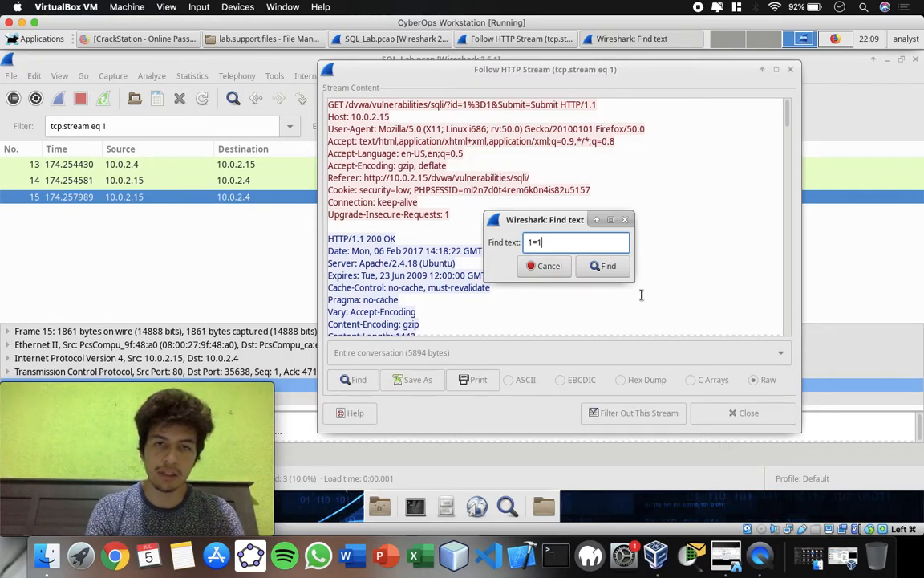
left_click(613, 273)
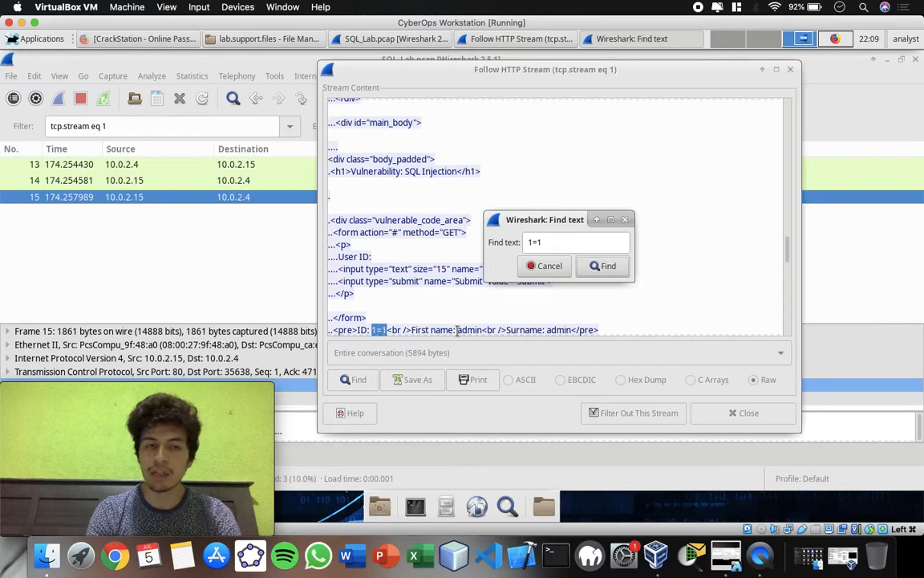
left_click(545, 264)
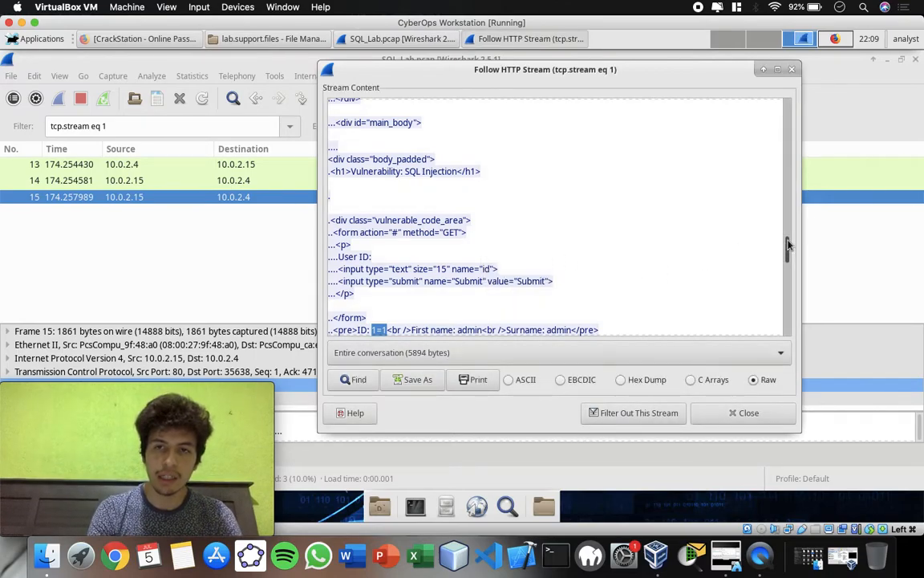
left_click_drag(785, 247, 786, 274)
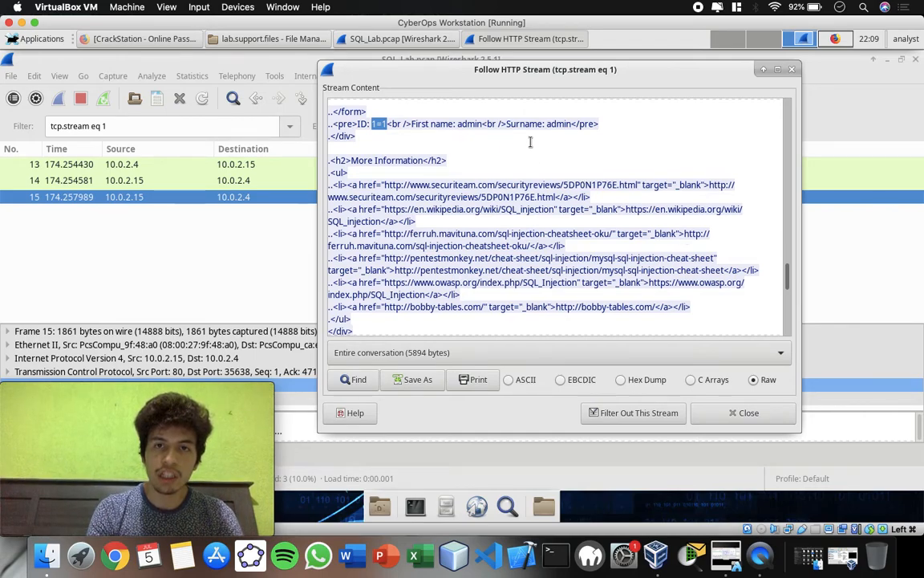
left_click_drag(599, 124, 336, 122)
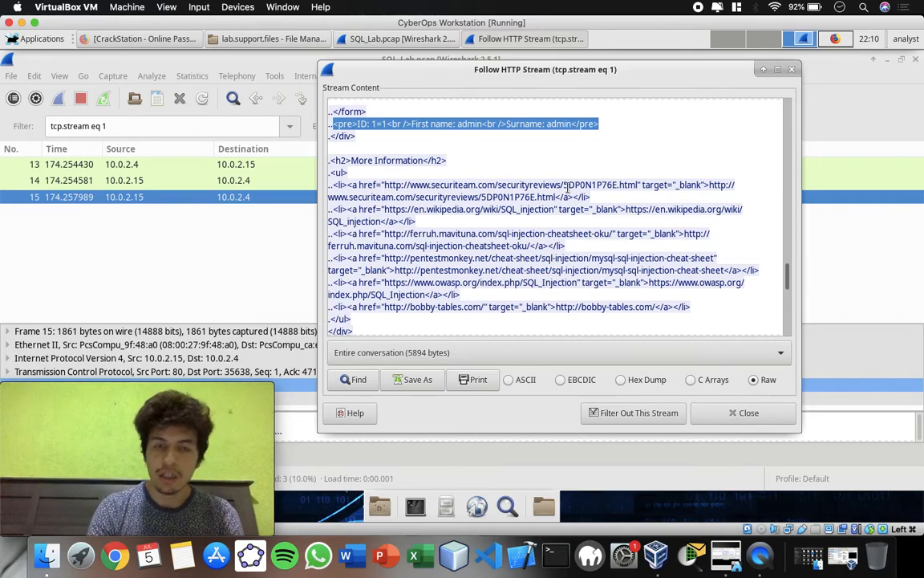
Close the current stream with its display filter cleared, and follow the HTTP stream of packet 19.
left_click(727, 414)
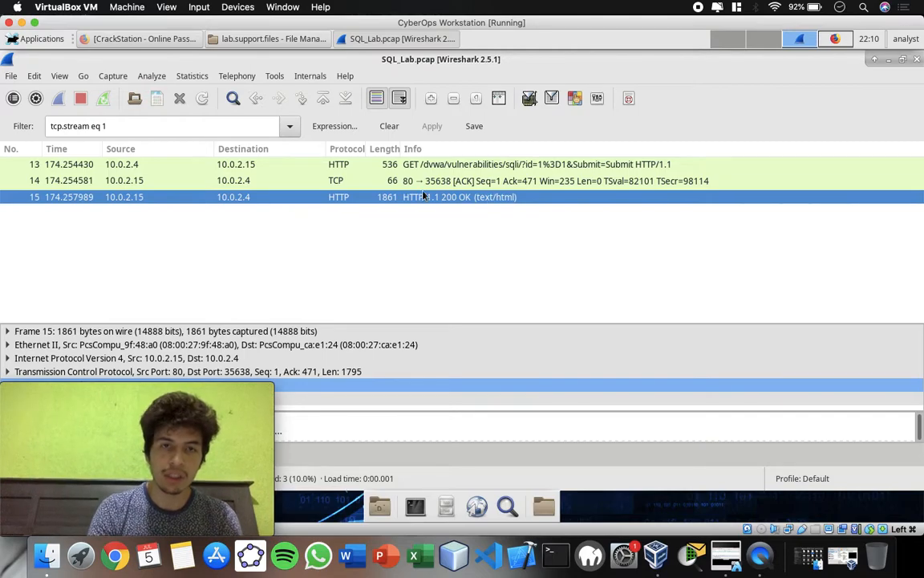
left_click(389, 127)
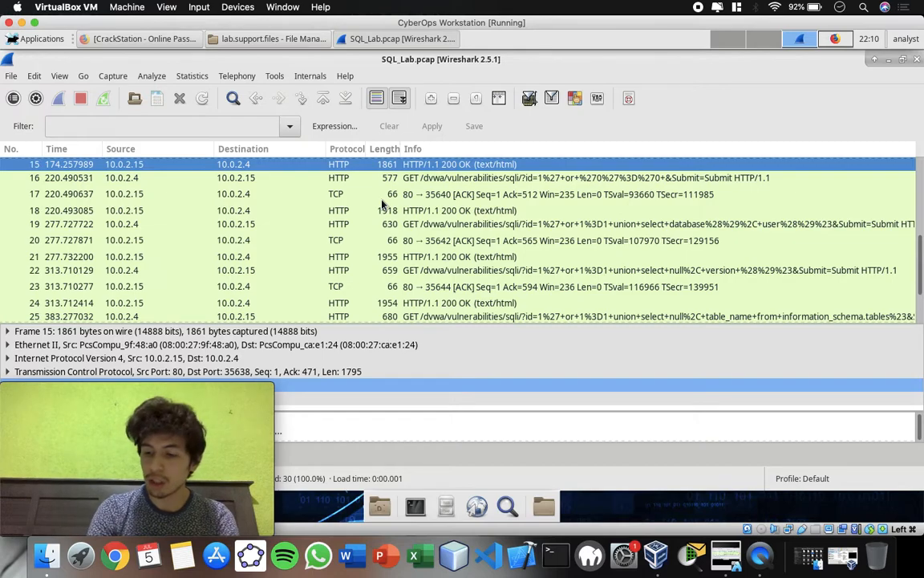
left_click(60, 225)
right_click(165, 227)
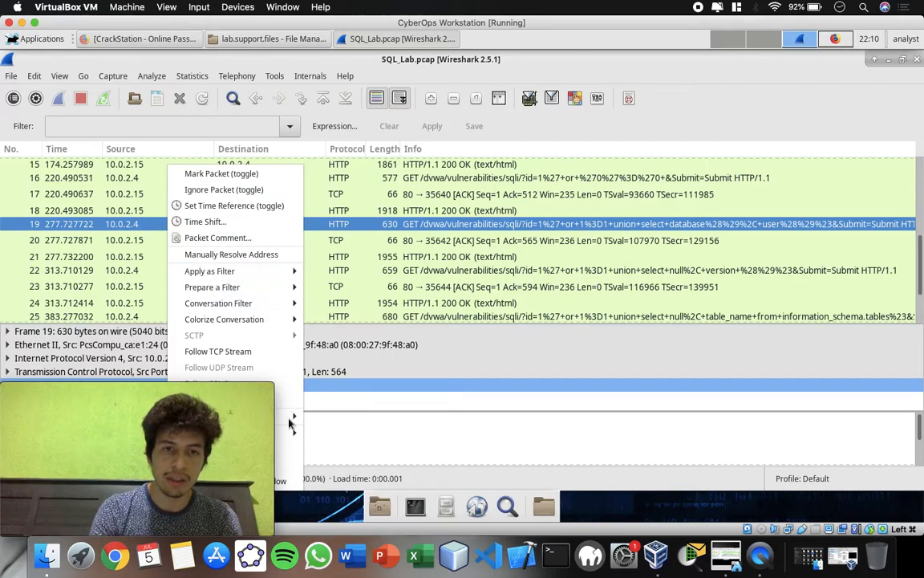
left_click(410, 230)
right_click(410, 230)
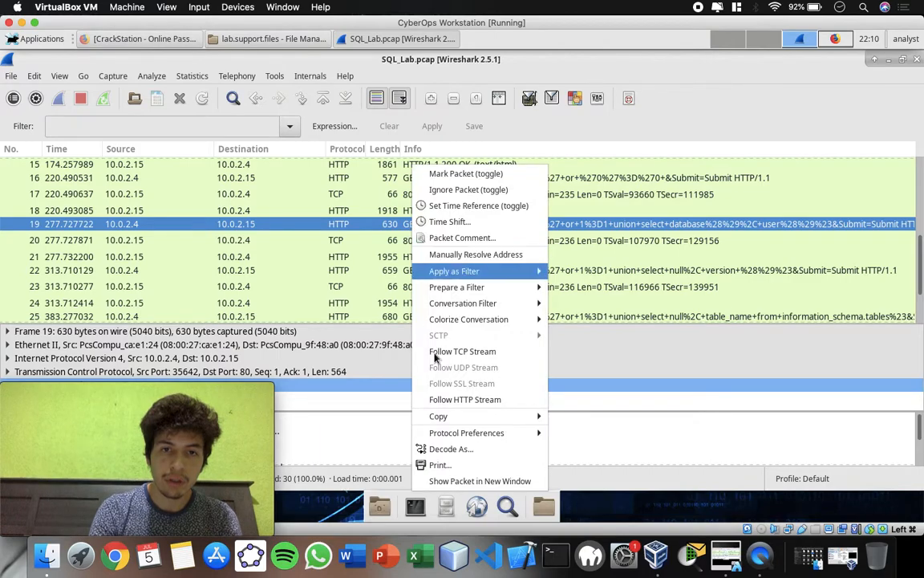
left_click(447, 401)
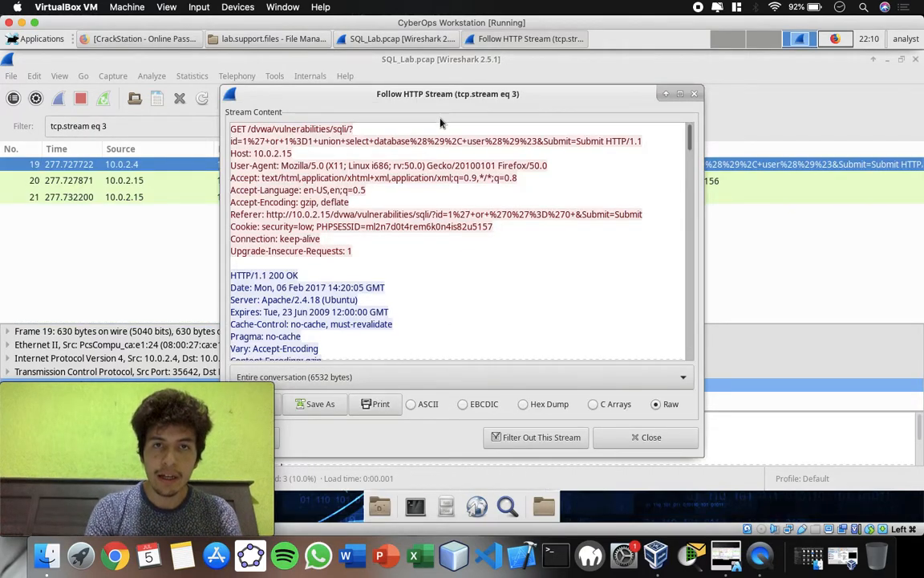
Reposition the stream window and search packet 19's stream content for 1=1.
left_click_drag(441, 100, 494, 84)
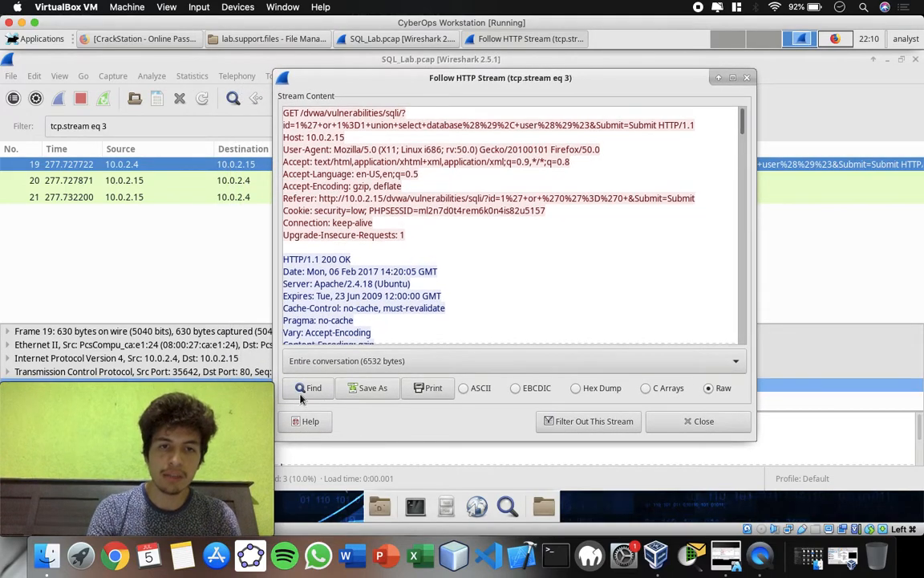
left_click(308, 389)
type("1=1")
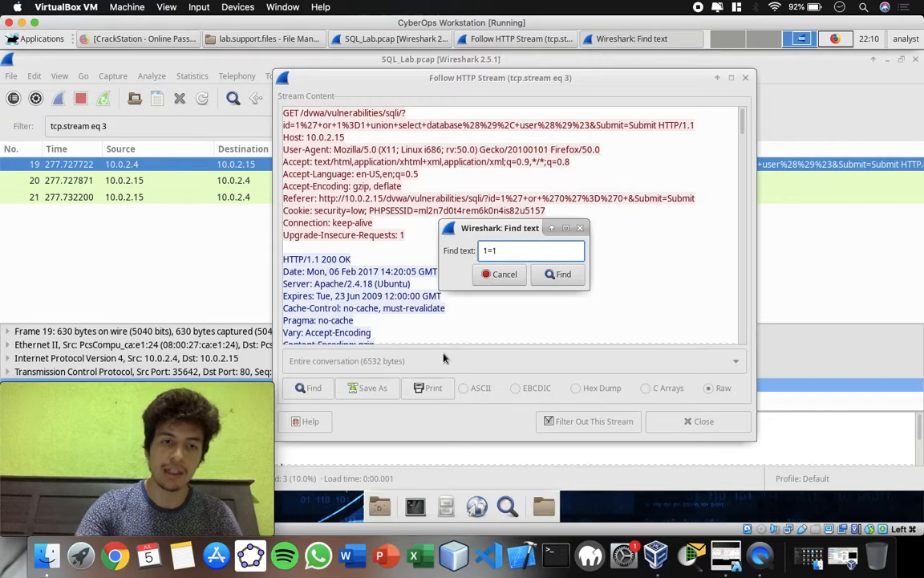
key("Return")
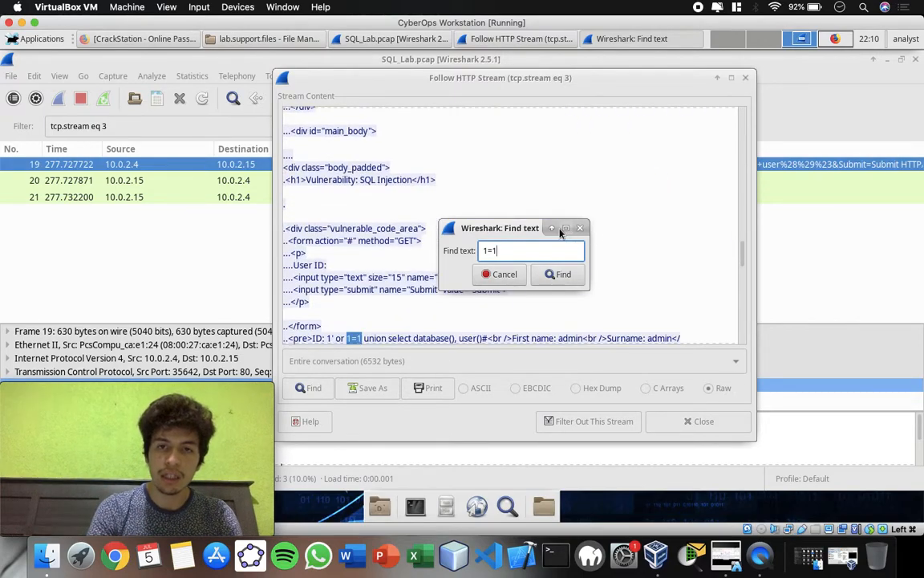
Close the text search and highlight the injected query "union select database(), user()#" in the first <pre> line of packet 19's stream.
left_click(499, 274)
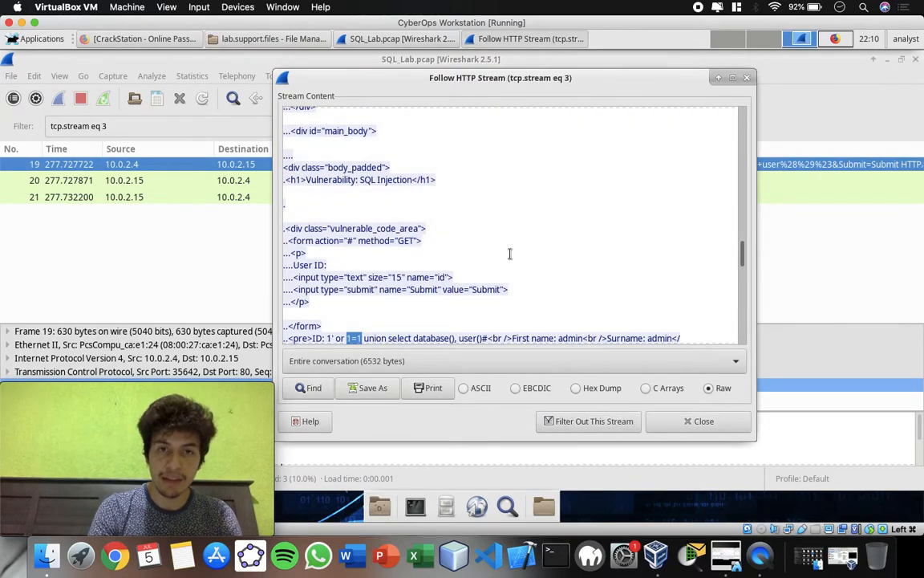
left_click_drag(743, 255, 741, 273)
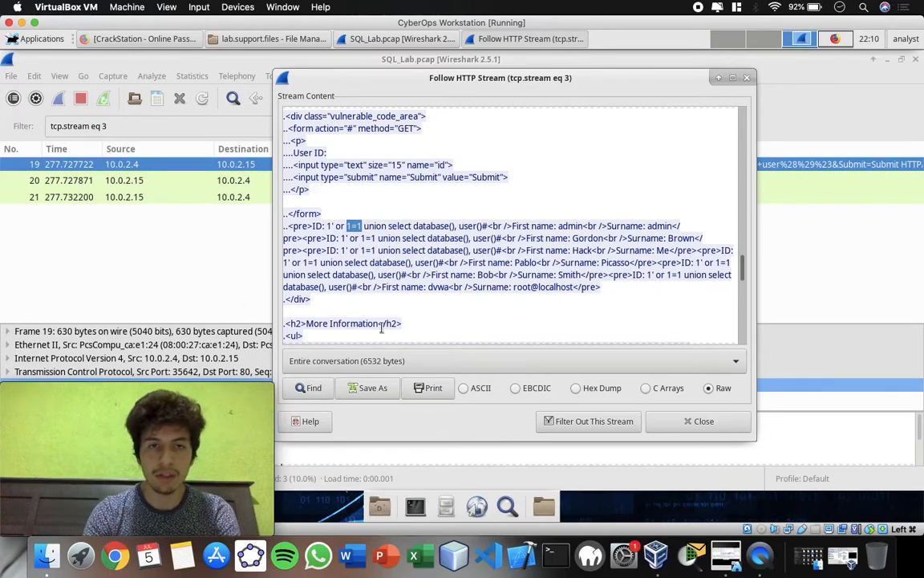
left_click_drag(365, 226, 489, 226)
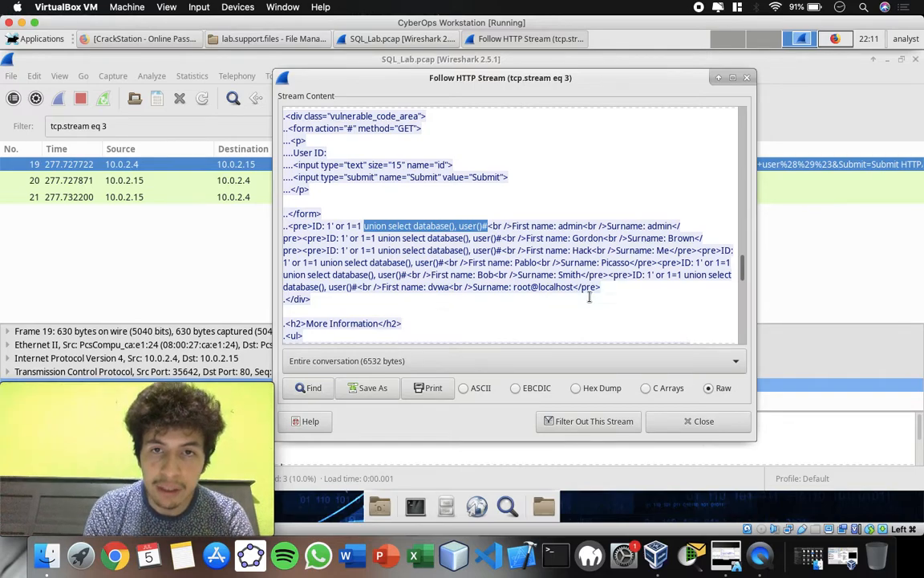
Highlight the last returned record, containing dvwa and root@localhost, and the first admin record, clearing each selection.
left_click_drag(574, 286, 382, 287)
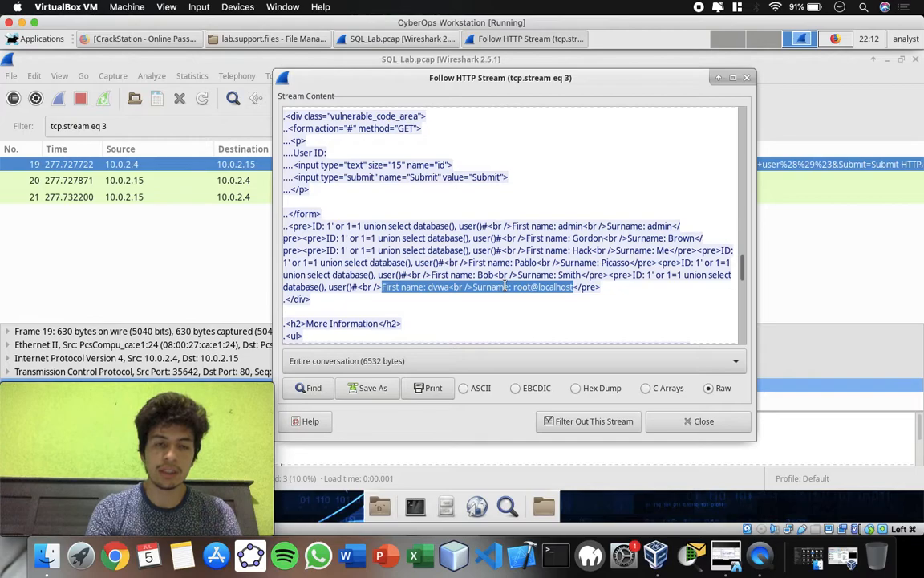
left_click(573, 309)
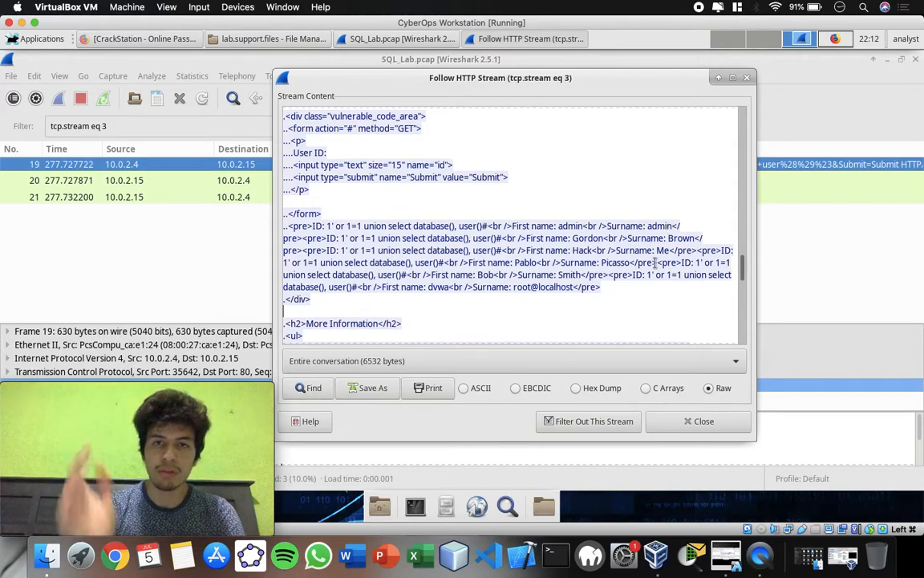
left_click_drag(682, 225, 492, 227)
left_click(552, 308)
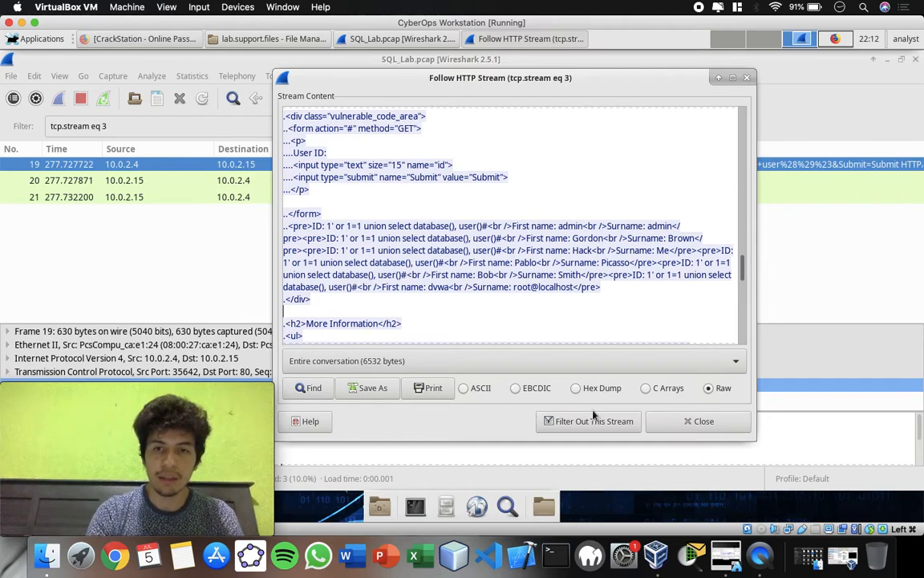
Close packet 19's stream with its display filter cleared, and follow the HTTP stream of packet 22.
left_click(683, 426)
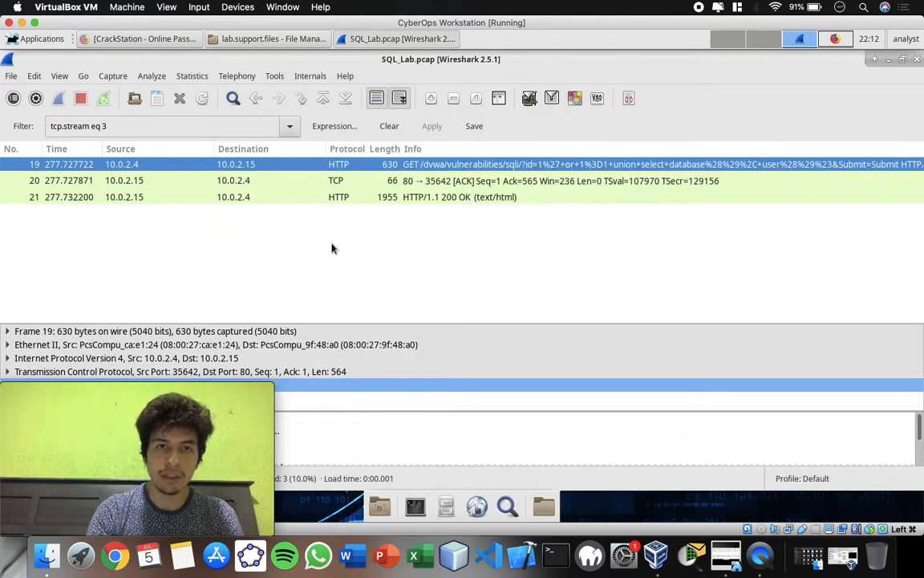
left_click(388, 127)
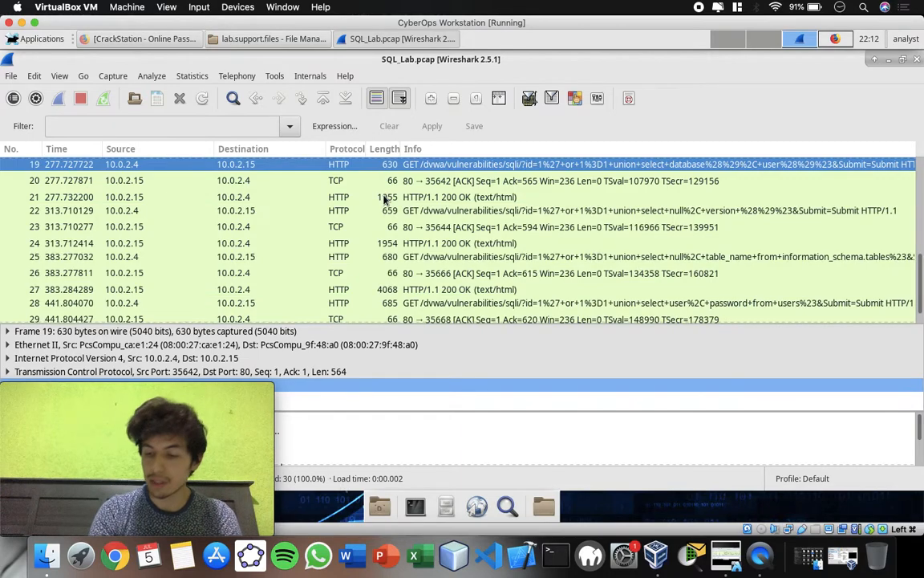
double_click(79, 210)
left_click(80, 211)
right_click(81, 211)
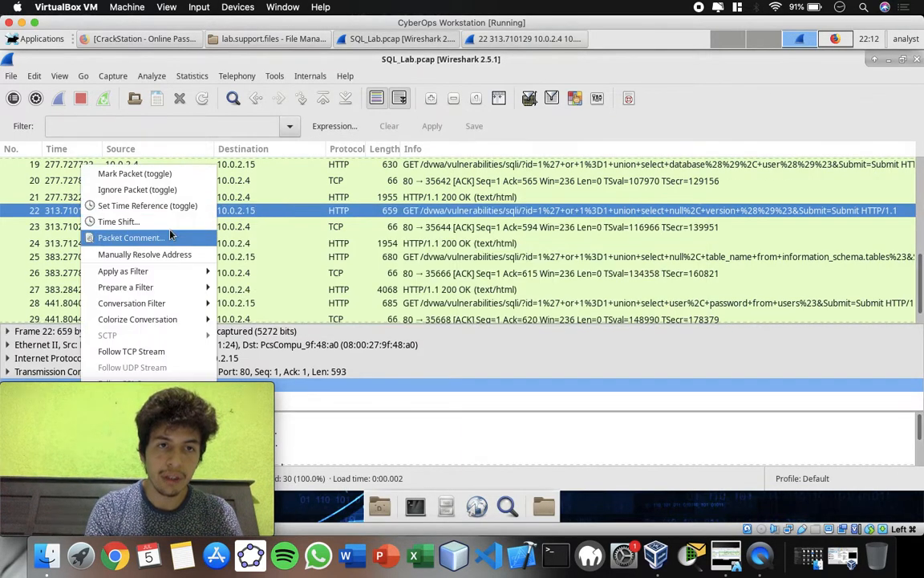
left_click(358, 212)
right_click(358, 212)
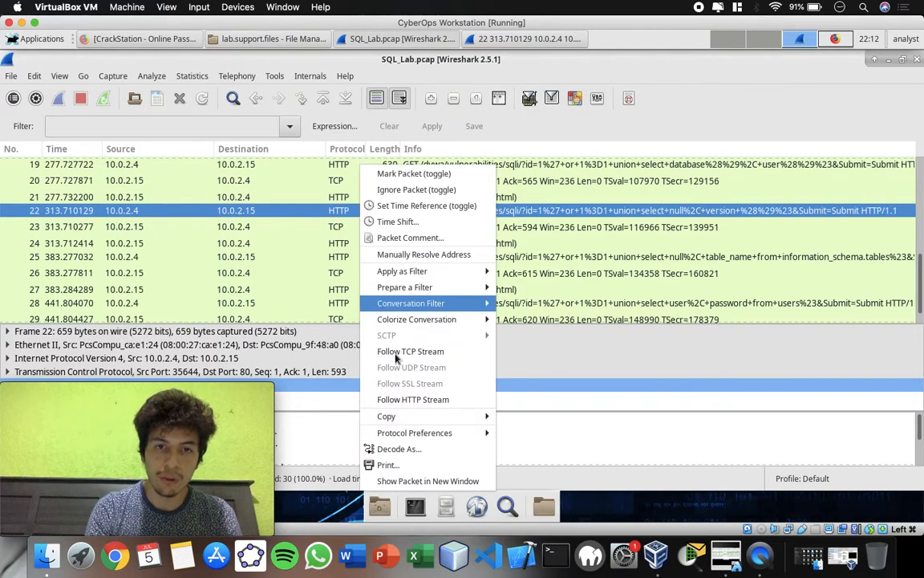
left_click(407, 399)
Reposition the stream window and search packet 22's stream content for 1=1, closing the search at the first match.
left_click_drag(504, 97, 580, 95)
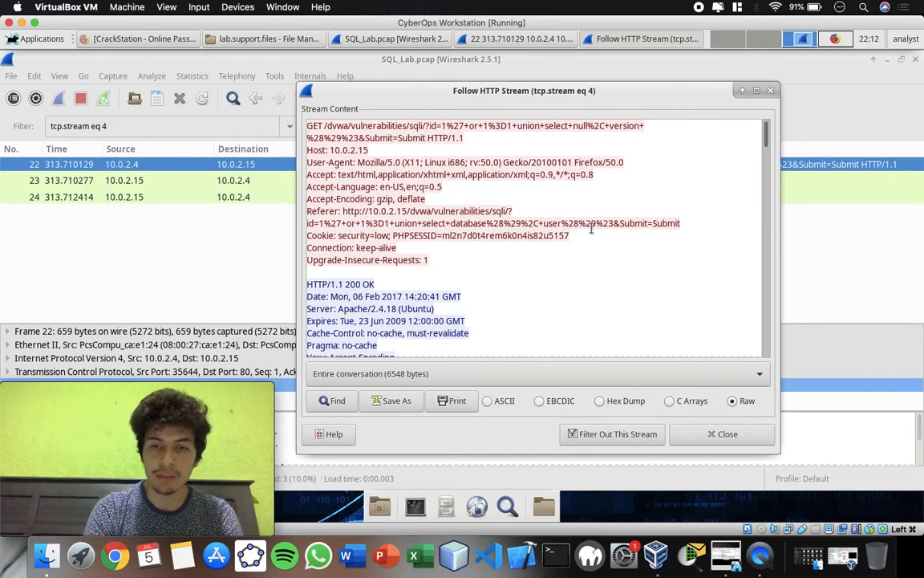
left_click(336, 400)
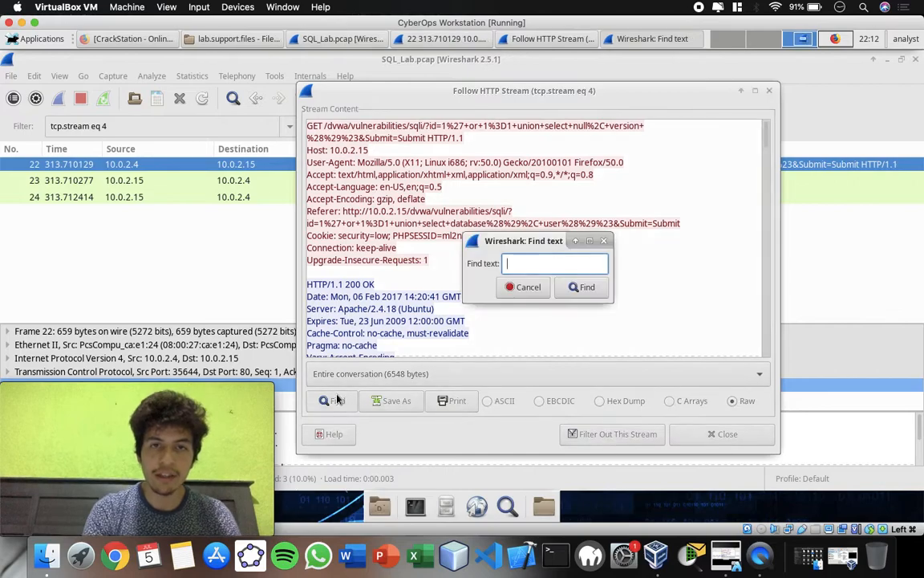
type("1=1")
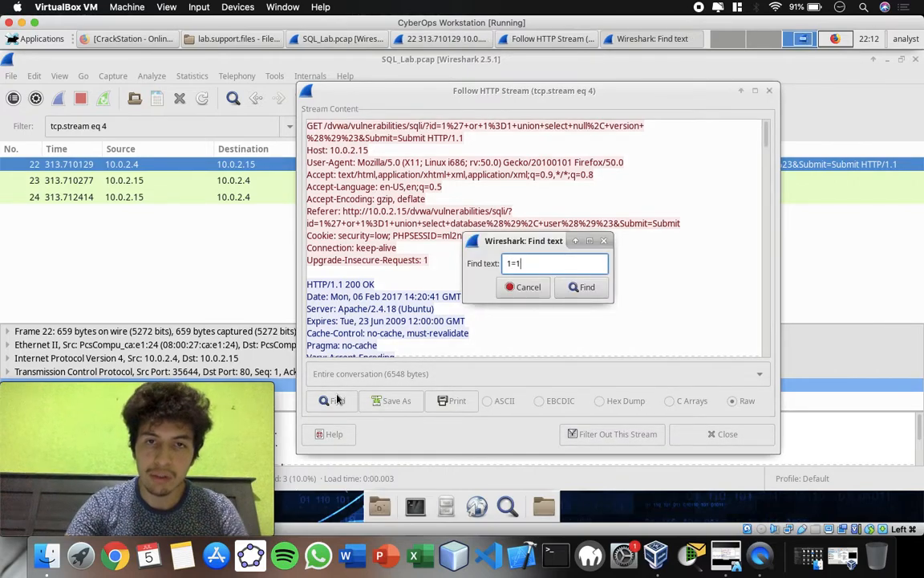
left_click(591, 286)
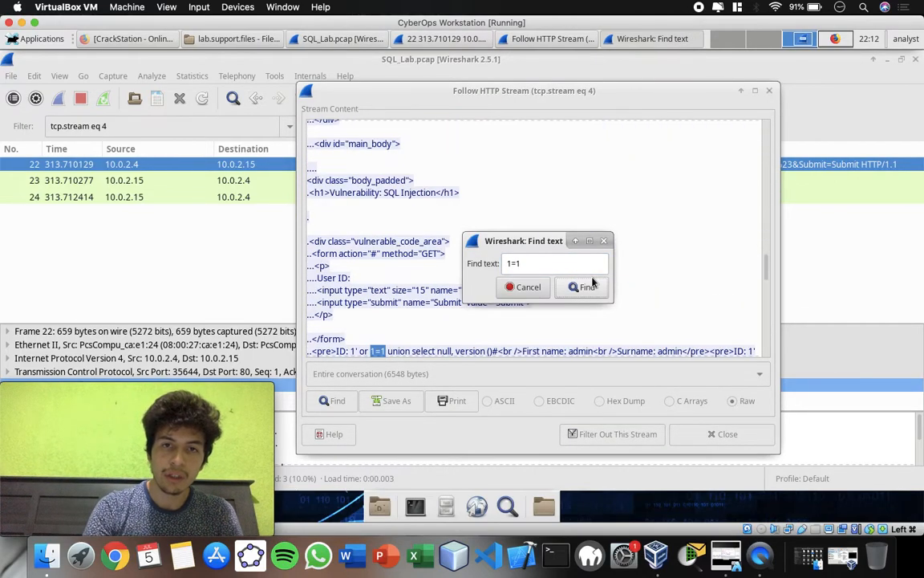
left_click(525, 287)
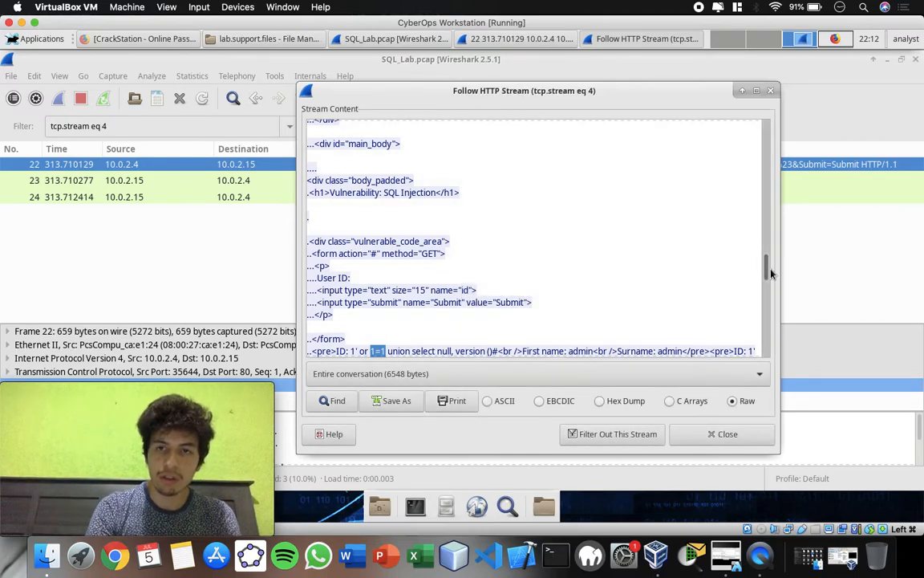
Highlight the first admin record in the version() query output, and the last record containing the database version.
left_click_drag(767, 270, 767, 278)
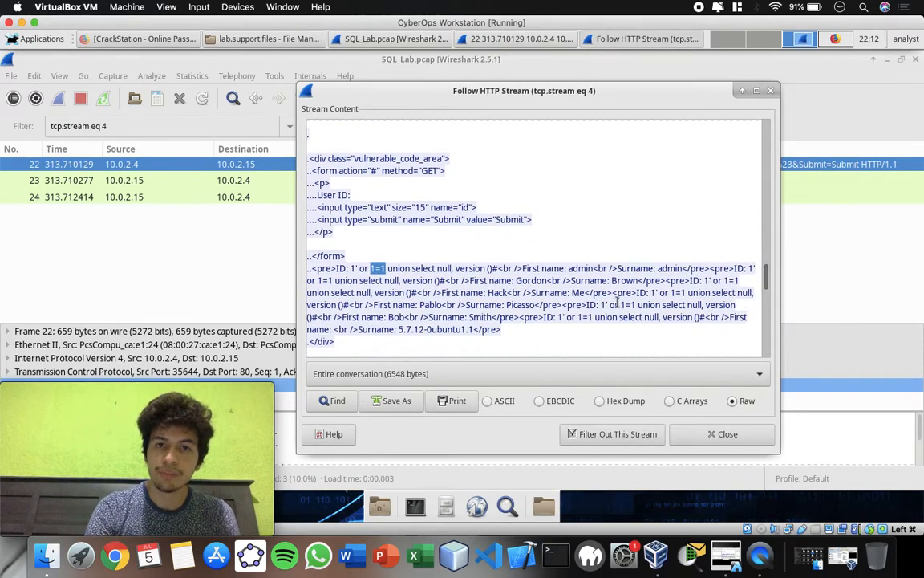
left_click_drag(744, 268, 503, 268)
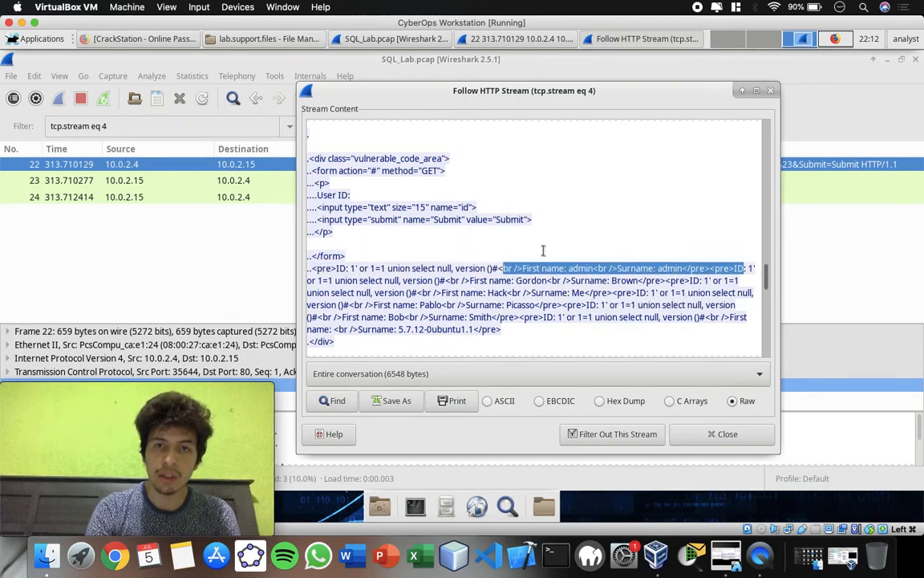
left_click(567, 294)
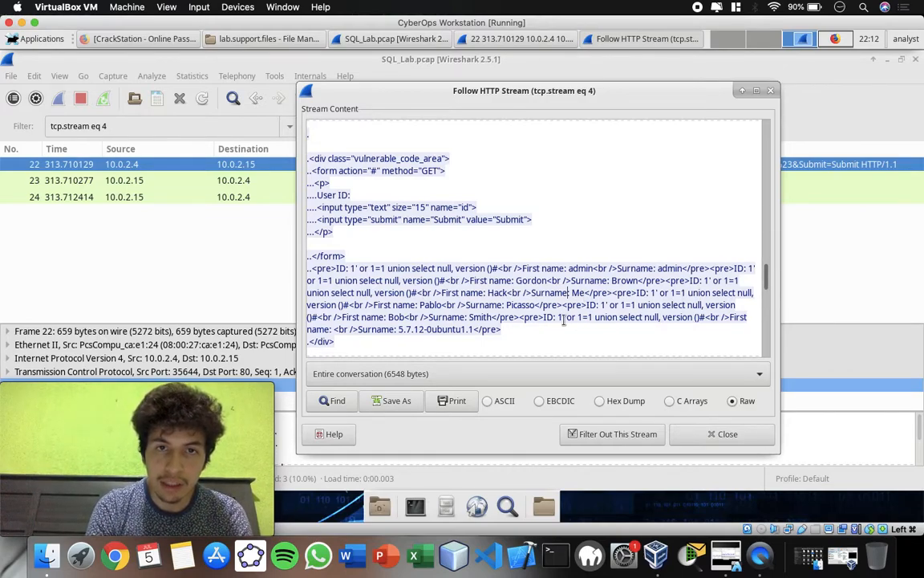
left_click(472, 331)
left_click_drag(472, 331, 719, 319)
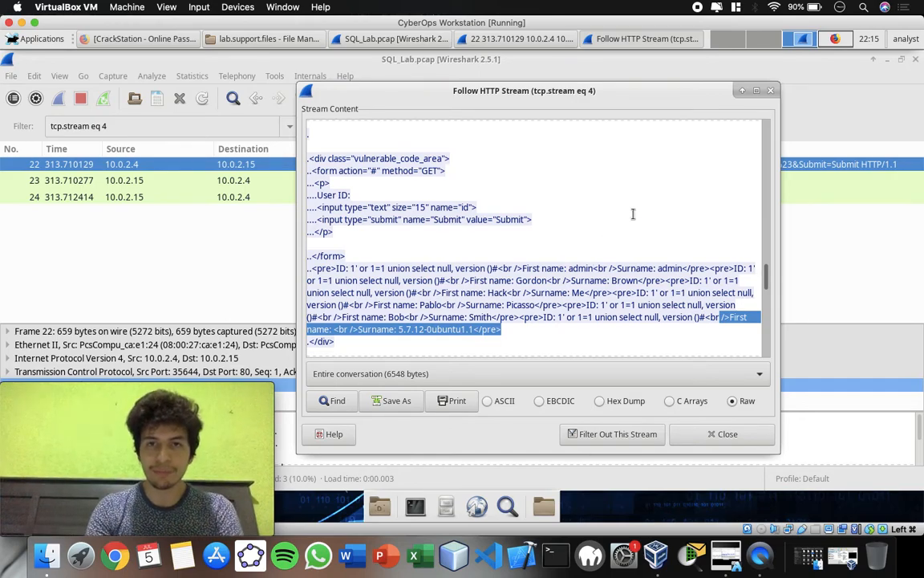
Close packet 22's stream with its display filter cleared, and follow the HTTP stream of packet 25.
left_click(770, 91)
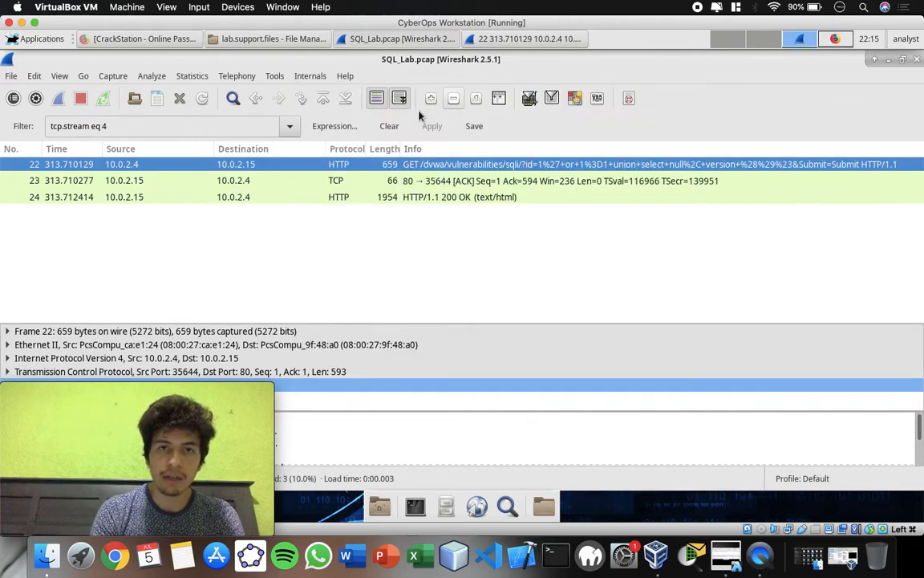
left_click(389, 128)
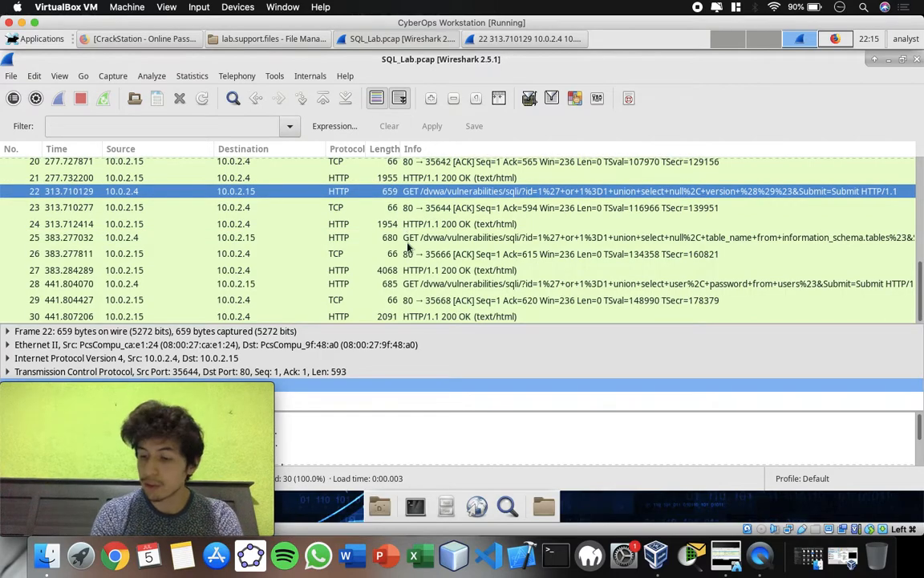
left_click(88, 240)
right_click(88, 241)
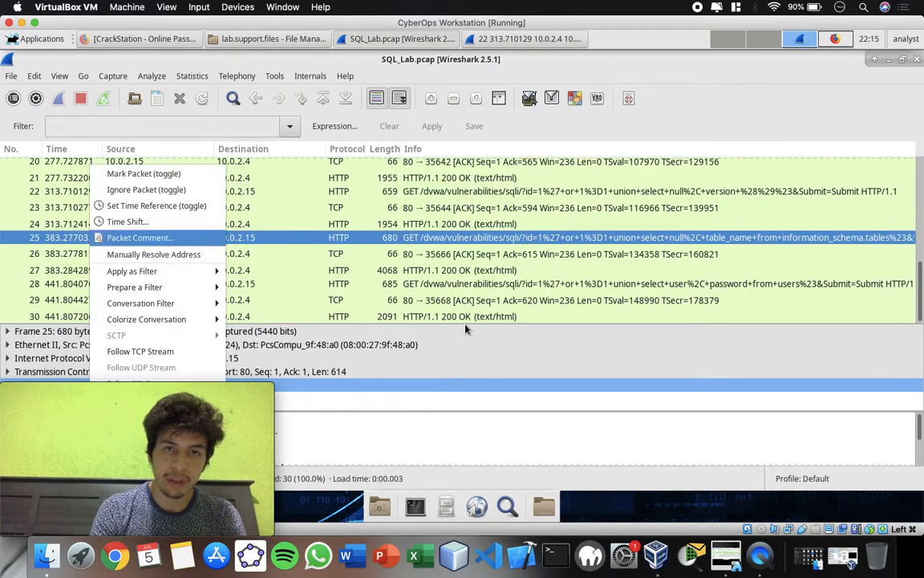
left_click(462, 244)
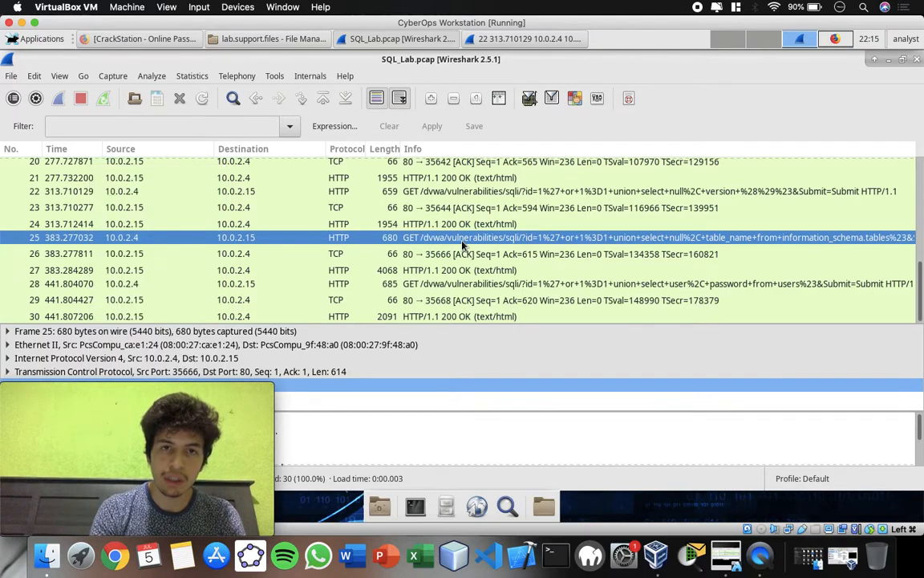
right_click(462, 244)
left_click(501, 401)
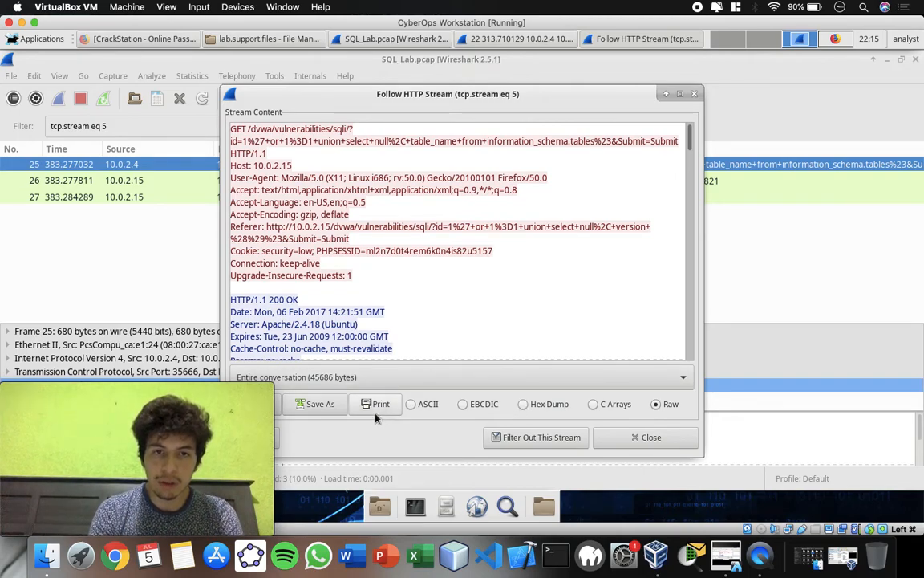
Reposition the stream window and search packet 25's stream content for users, continuing to the match in the table_name results.
left_click_drag(466, 100, 535, 89)
left_click(325, 393)
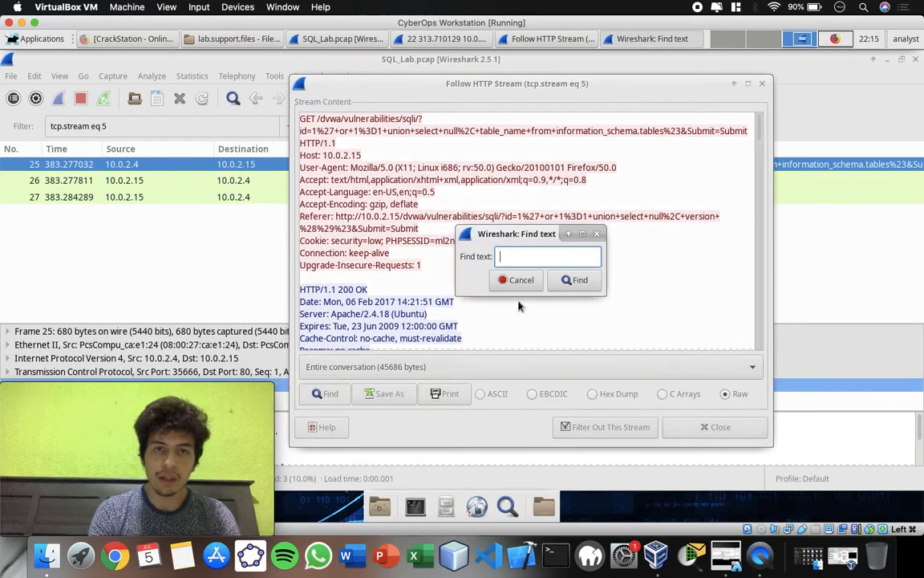
type("users")
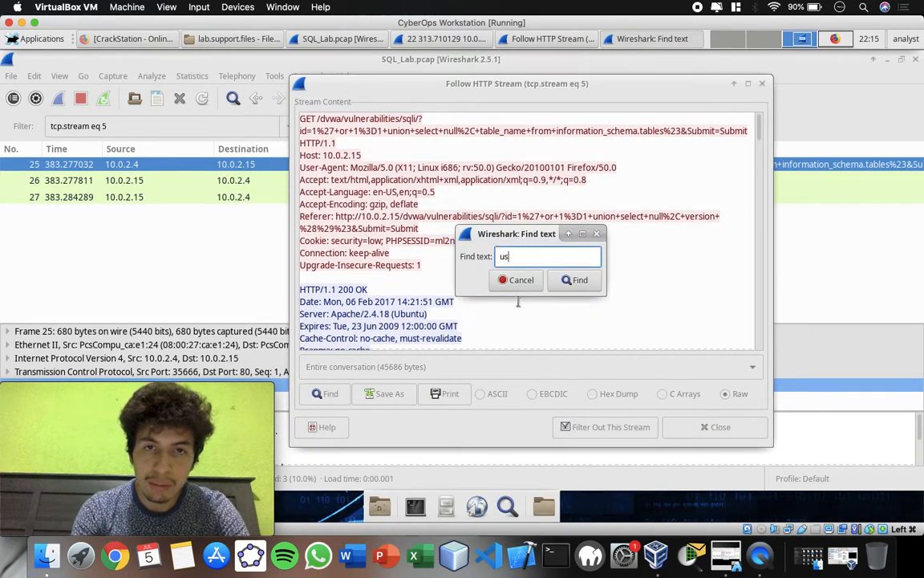
left_click(574, 280)
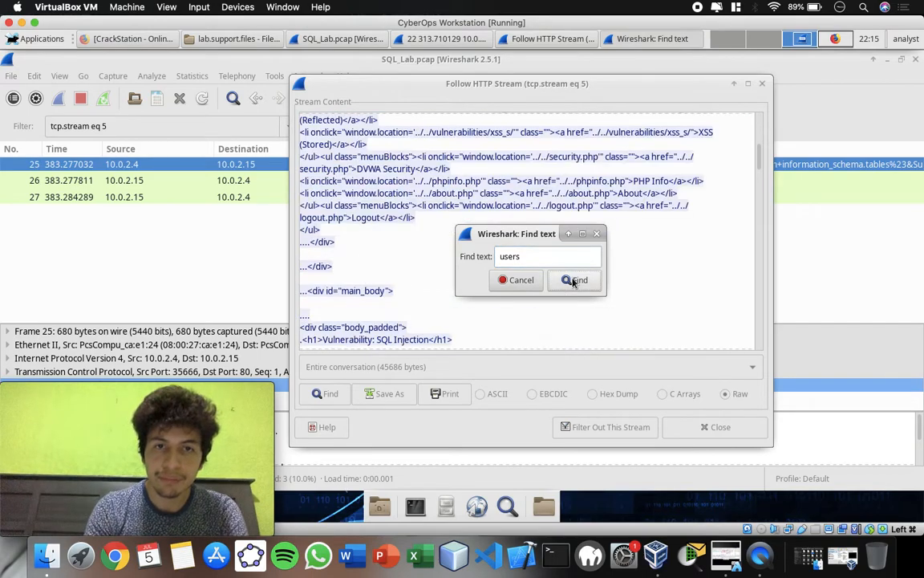
left_click(573, 281)
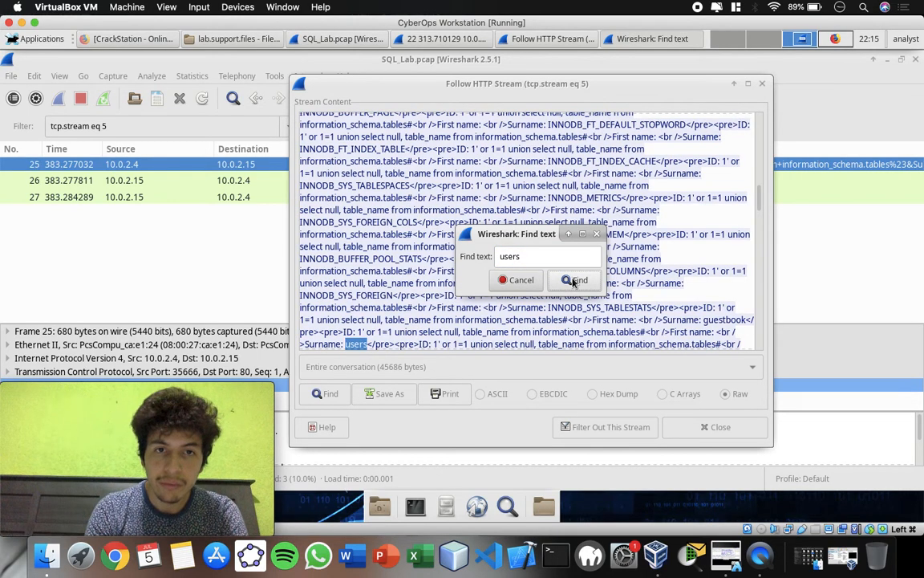
left_click(652, 295)
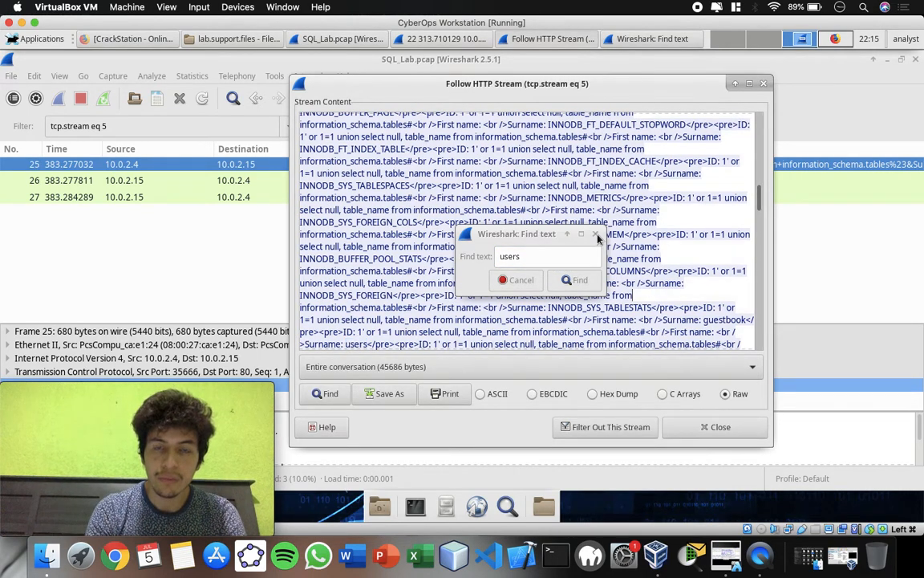
left_click(525, 277)
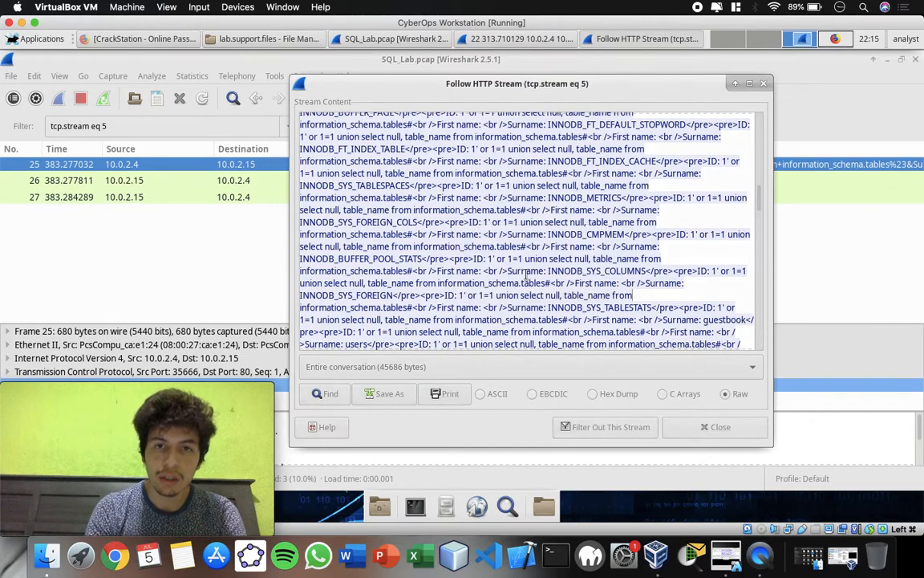
Examine the table names listed around the users entry in packet 25's stream.
left_click(761, 207)
left_click_drag(761, 206, 761, 209)
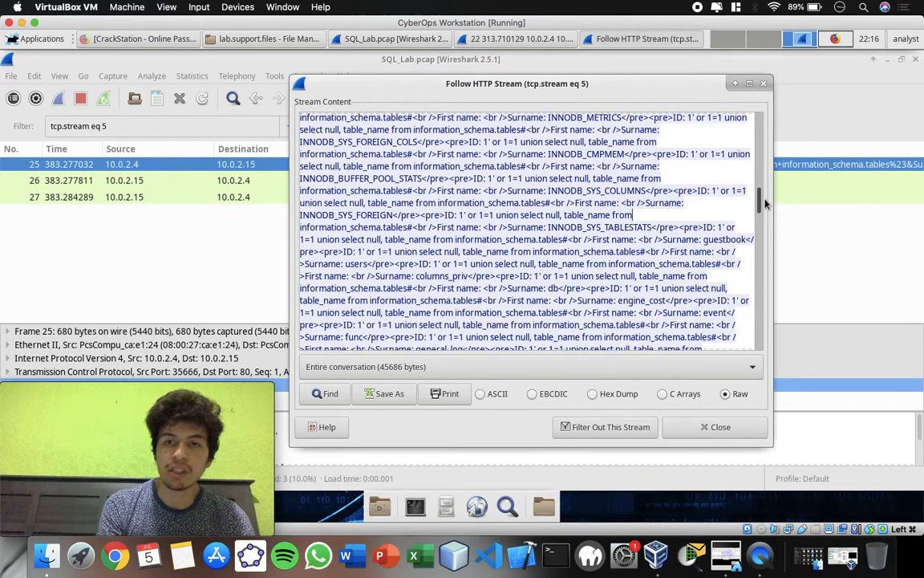
left_click_drag(760, 207, 760, 211)
Search packet 25's stream for users once more, then dismiss the notice and close the search.
left_click(324, 394)
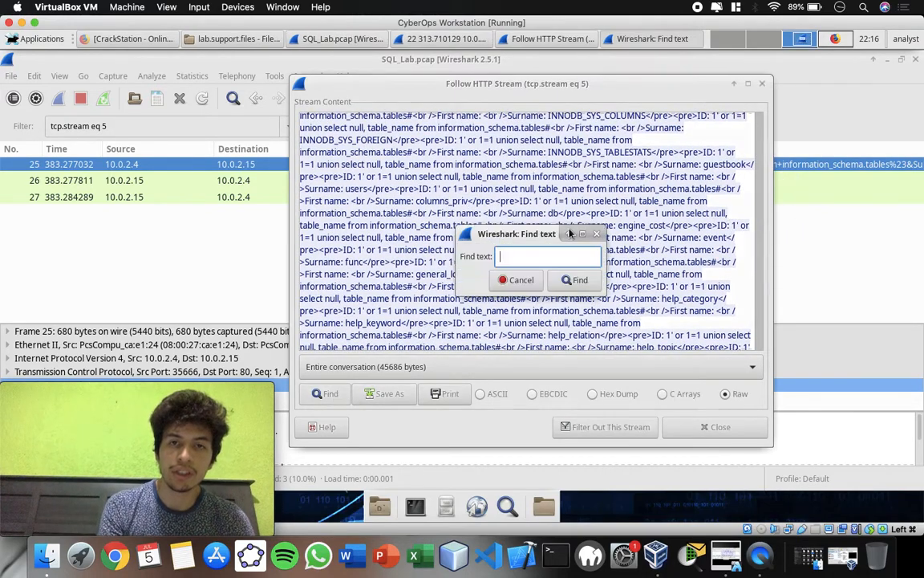
type("users")
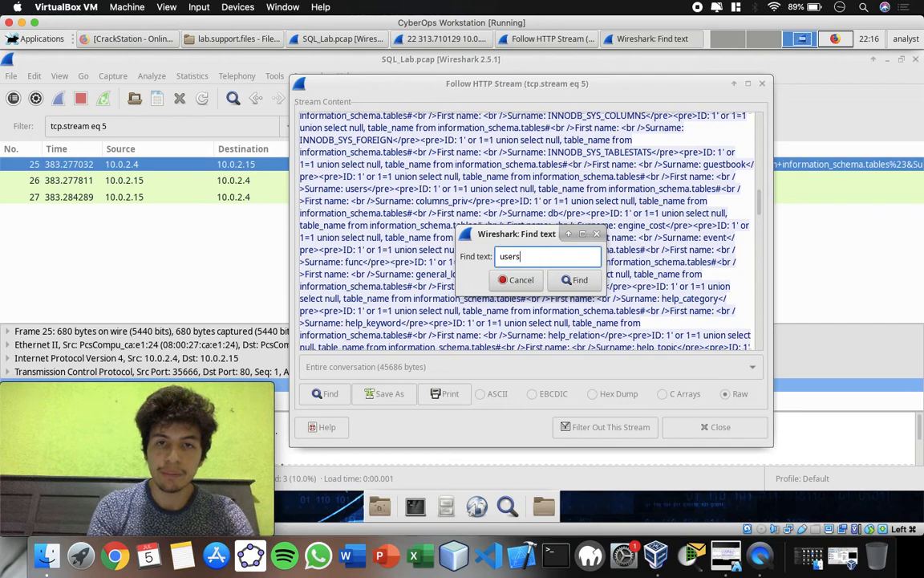
left_click(575, 280)
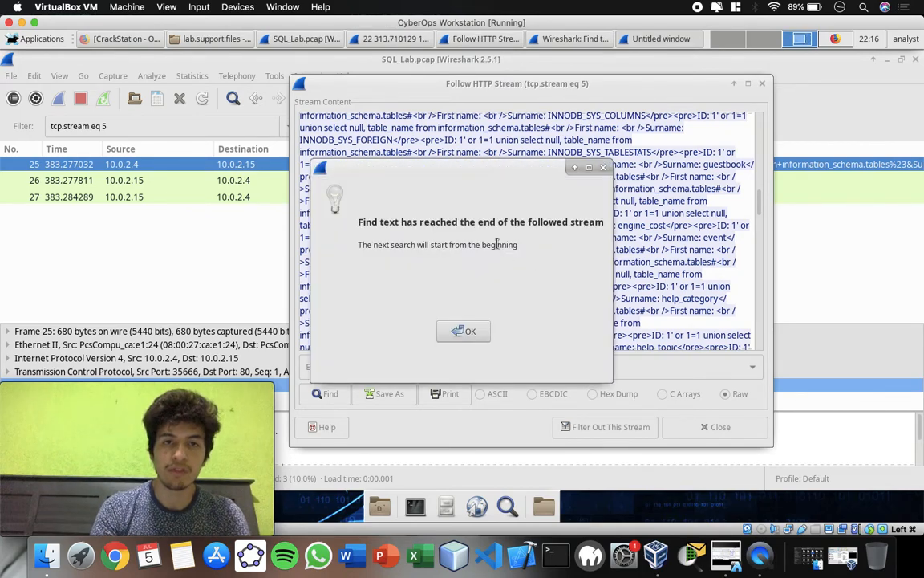
left_click(472, 331)
left_click(517, 278)
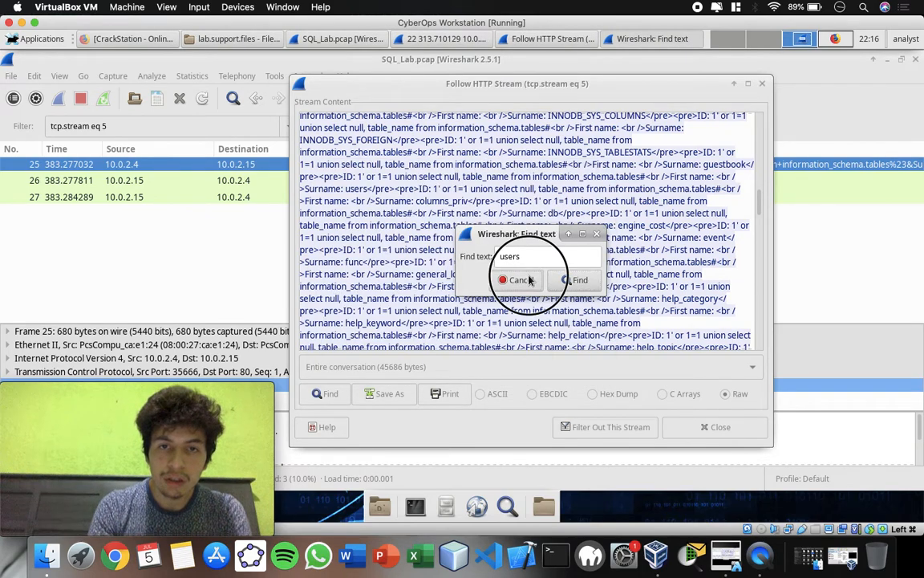
Locate users in packet 25's stream with a text search, close the search, and highlight the injected query text directly before that entry.
left_click(325, 393)
type("users")
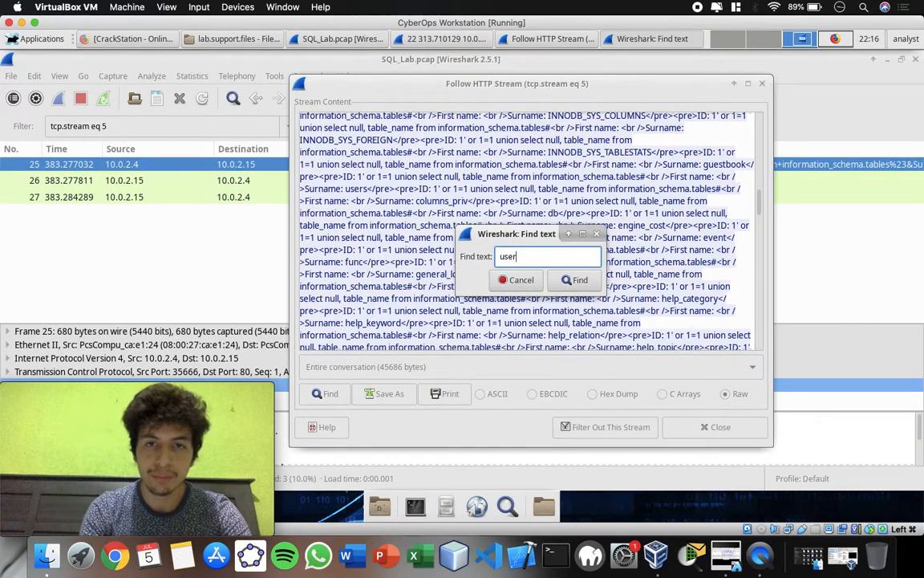
left_click(580, 280)
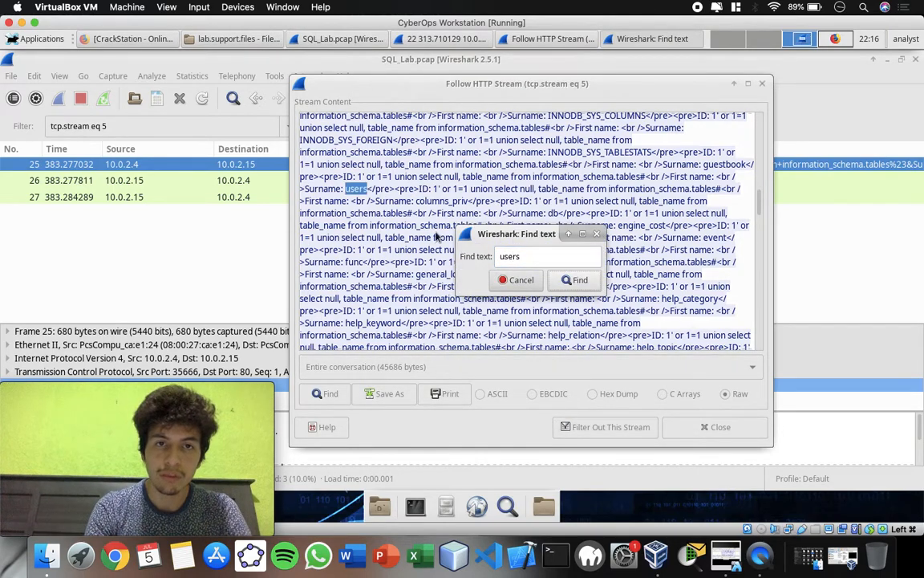
left_click(388, 201)
left_click(508, 280)
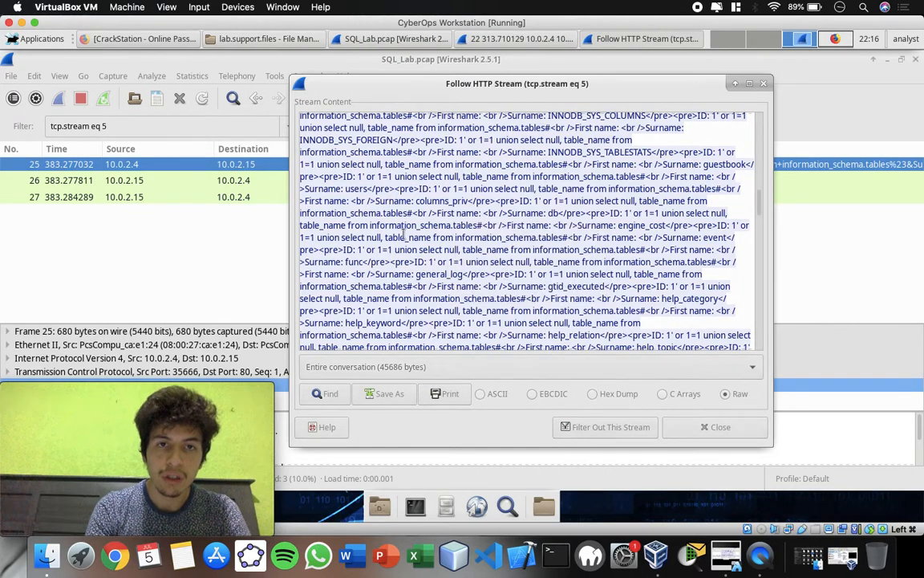
left_click(345, 187)
left_click_drag(345, 187, 405, 177)
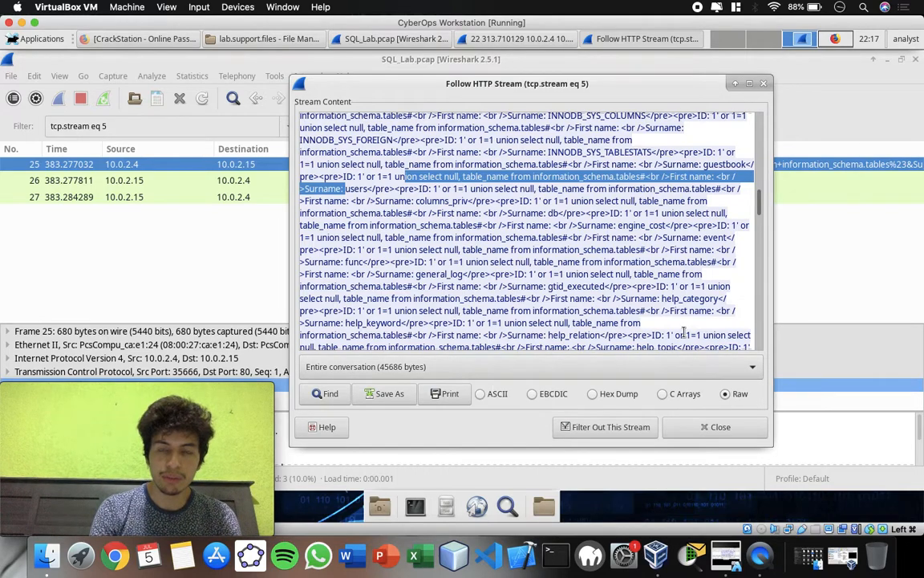
Close packet 25's stream, clear its display filter, and follow the HTTP stream of packet 28.
left_click(716, 427)
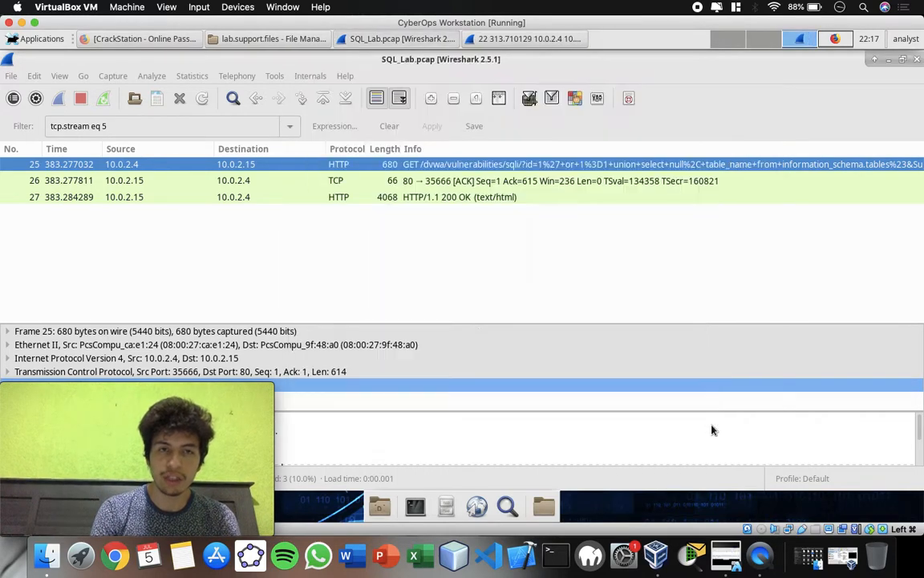
left_click(389, 126)
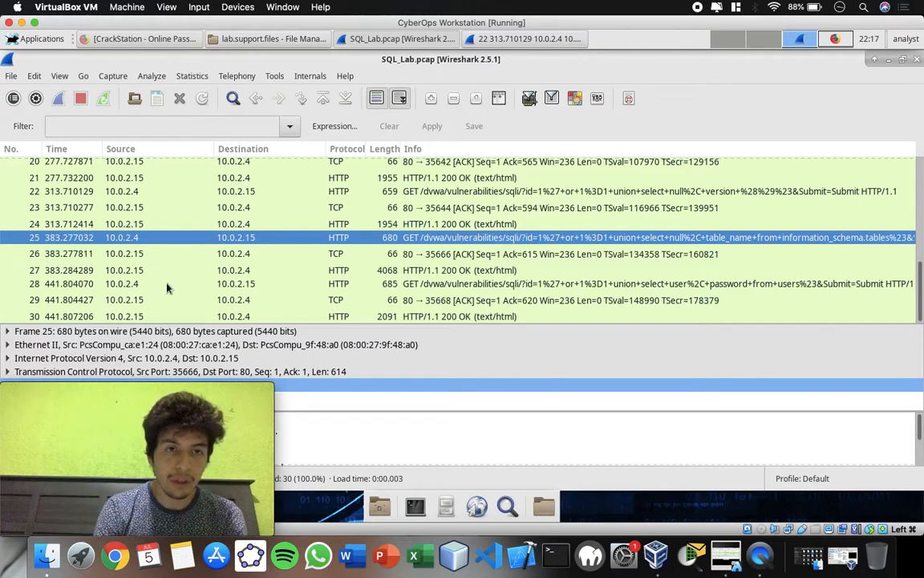
left_click(406, 284)
right_click(529, 291)
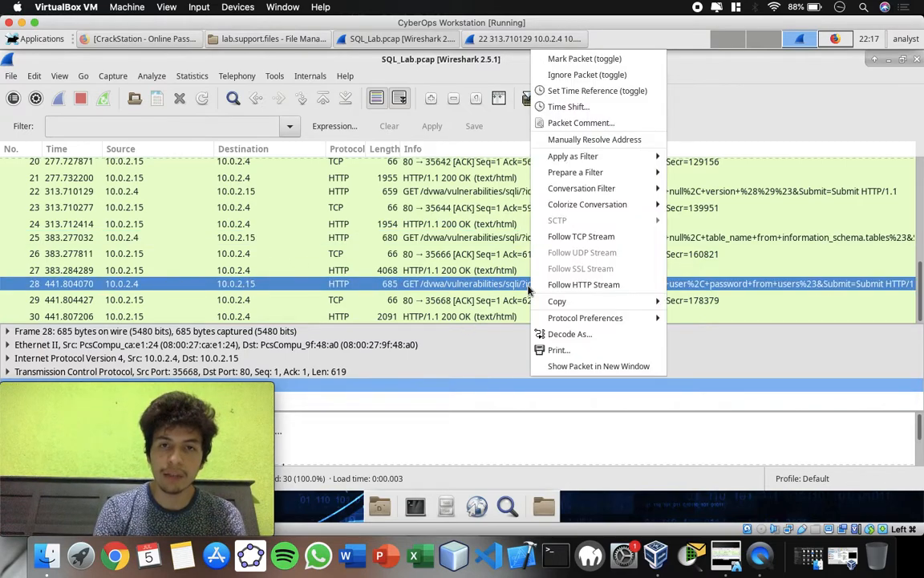
left_click(566, 285)
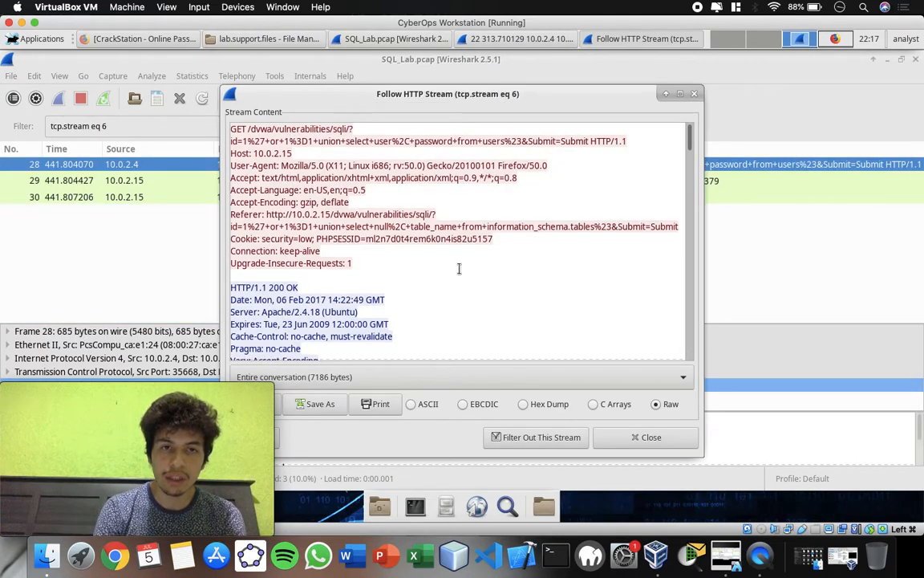
Reposition the stream window, search packet 28's stream for 1=1, and examine the usernames and password hashes returned by the injected query.
scroll(466, 277, "down", 1)
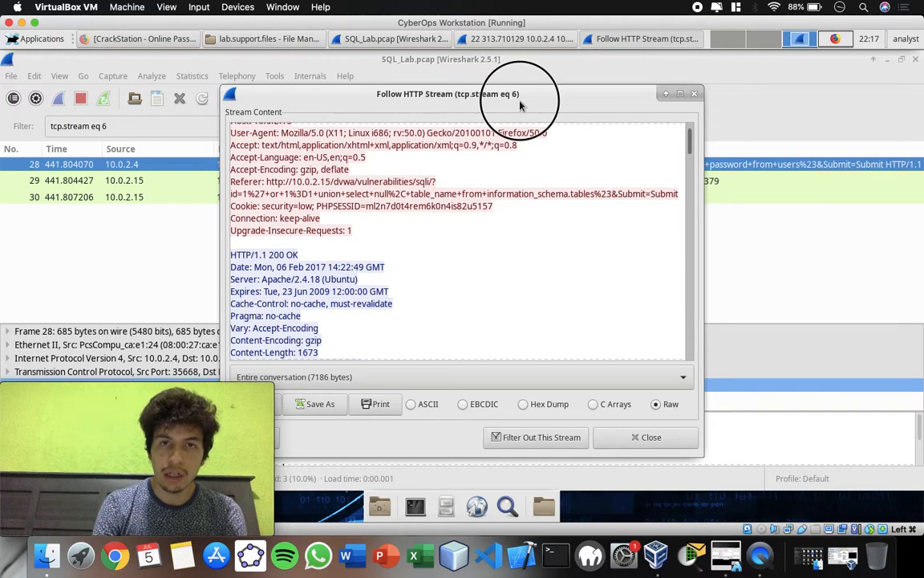
left_click_drag(528, 93, 595, 86)
left_click(324, 397)
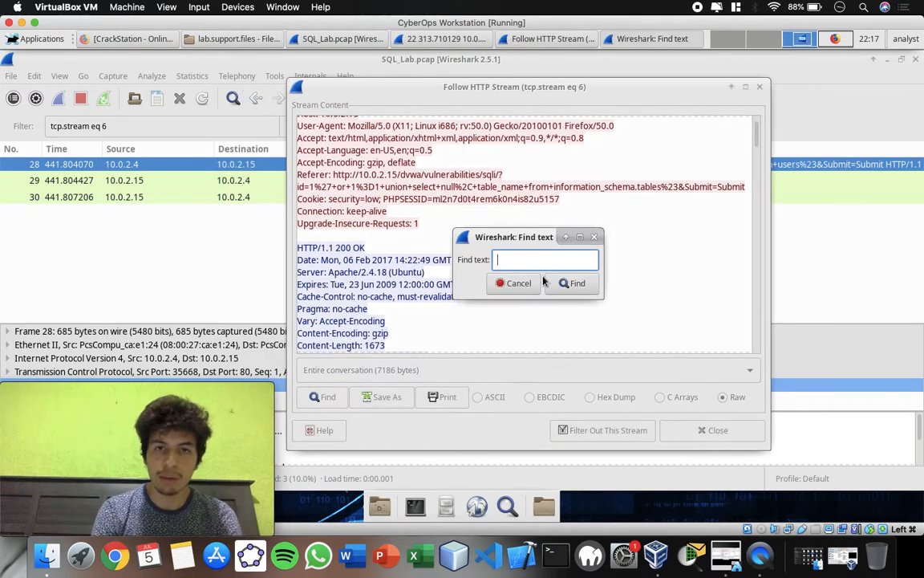
type("1=1")
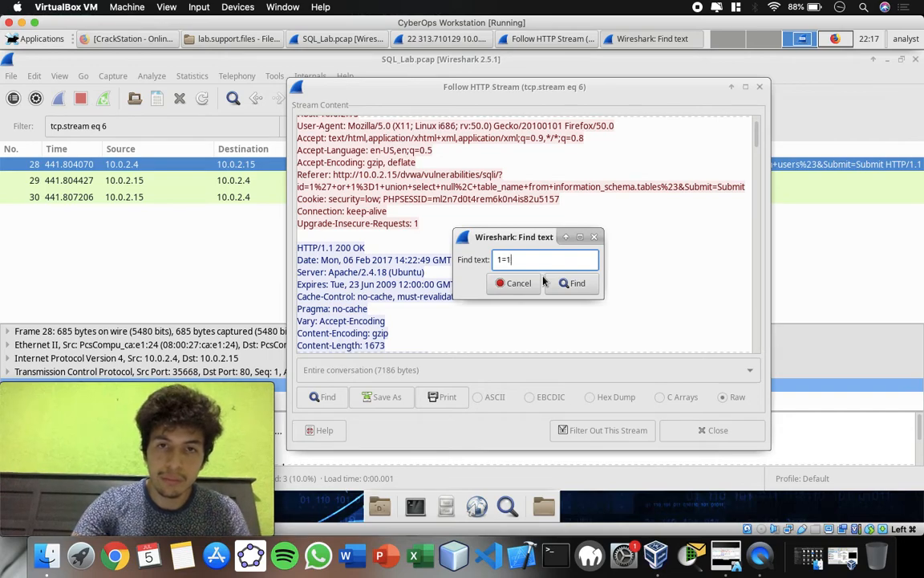
left_click(565, 282)
left_click(341, 274)
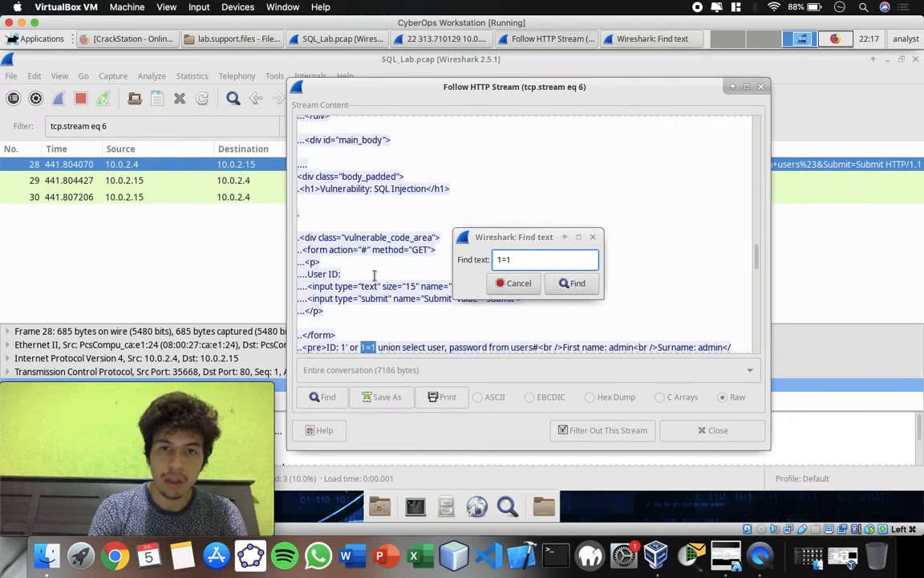
left_click(592, 238)
left_click(756, 259)
left_click_drag(757, 258, 759, 340)
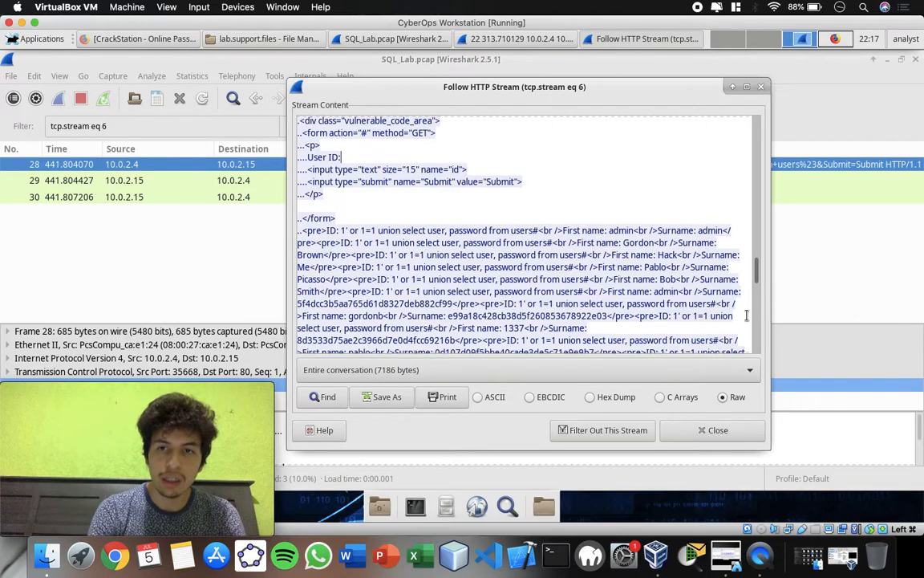
left_click_drag(757, 288, 759, 292)
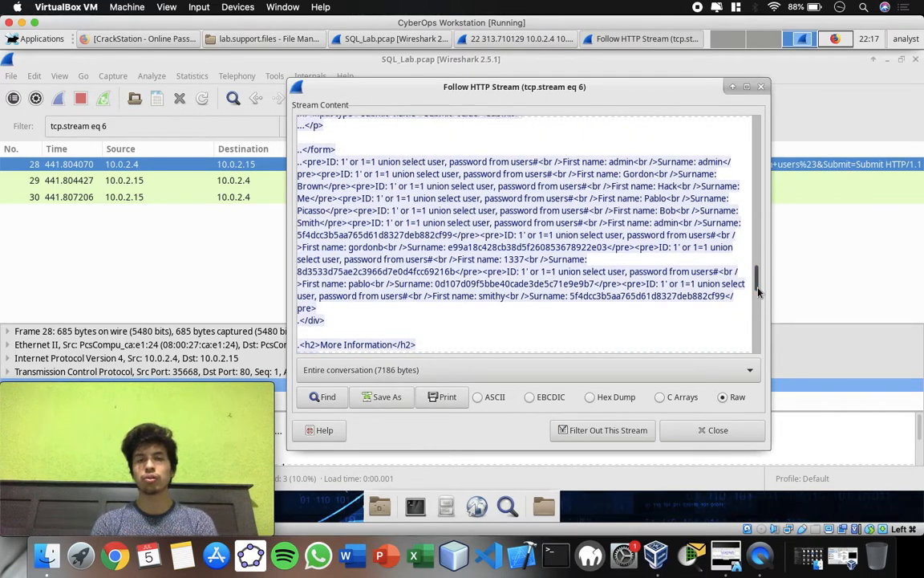
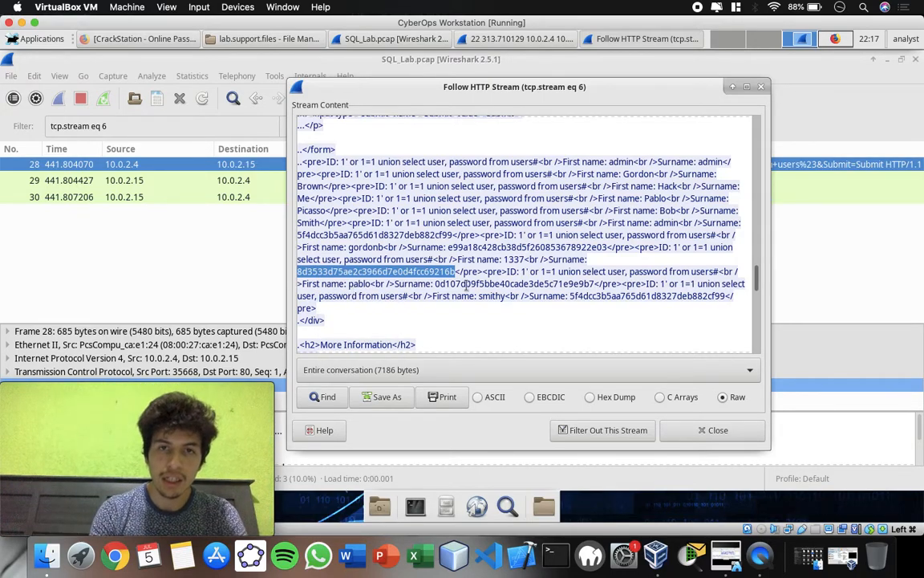
Highlight the numeric username paired with the third password hash in the injected query's results in packet 28's stream.
left_click_drag(526, 259, 504, 259)
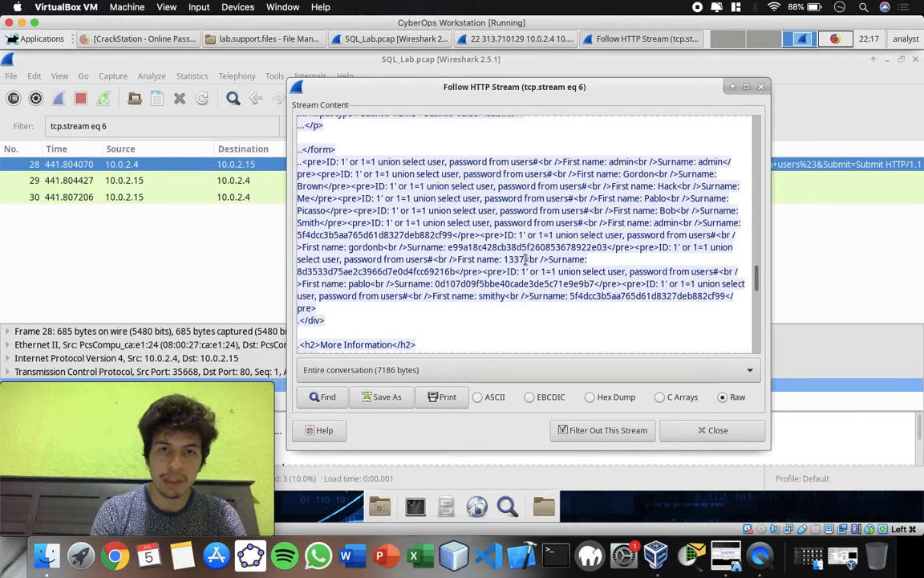
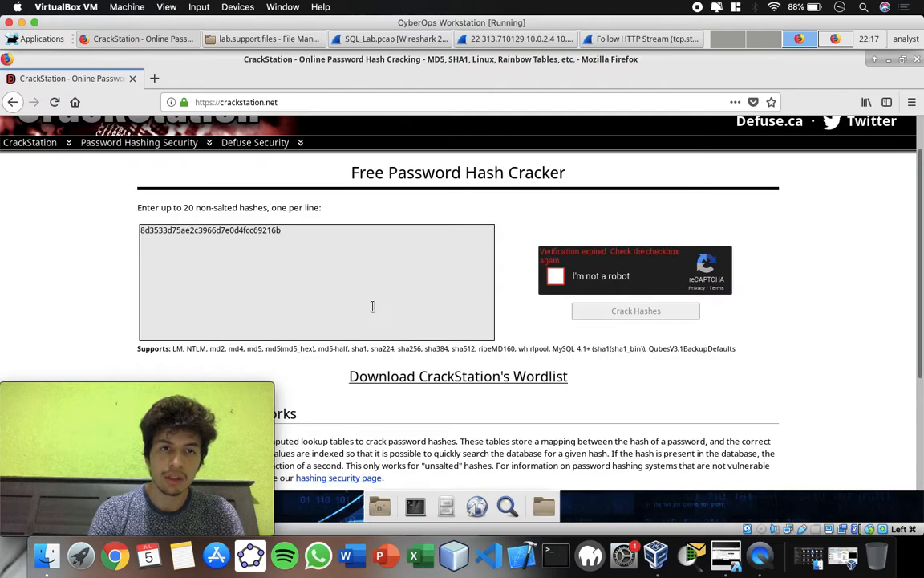
Start the expired reCAPTCHA check again beside the hash field and submit the squares containing traffic lights.
left_click(556, 276)
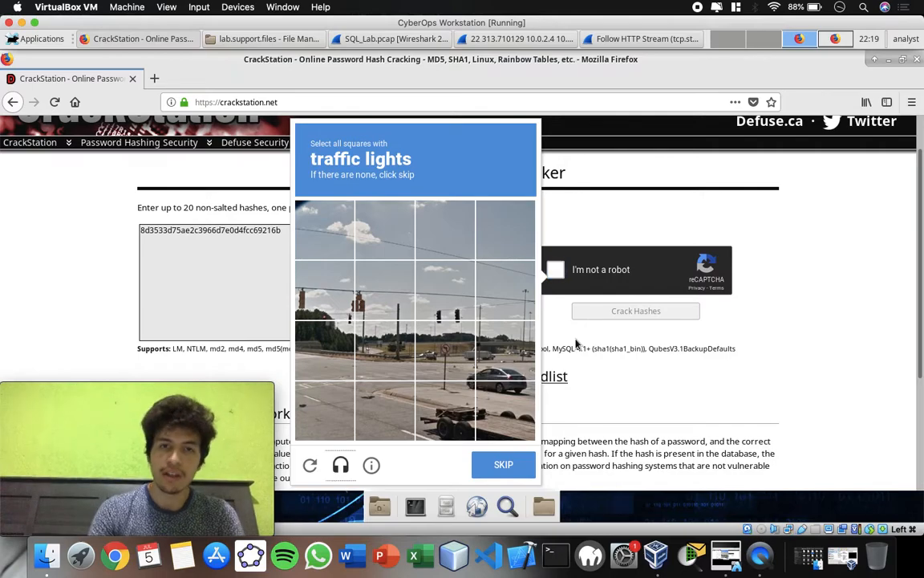
left_click(445, 291)
left_click(385, 290)
left_click(338, 299)
left_click(503, 464)
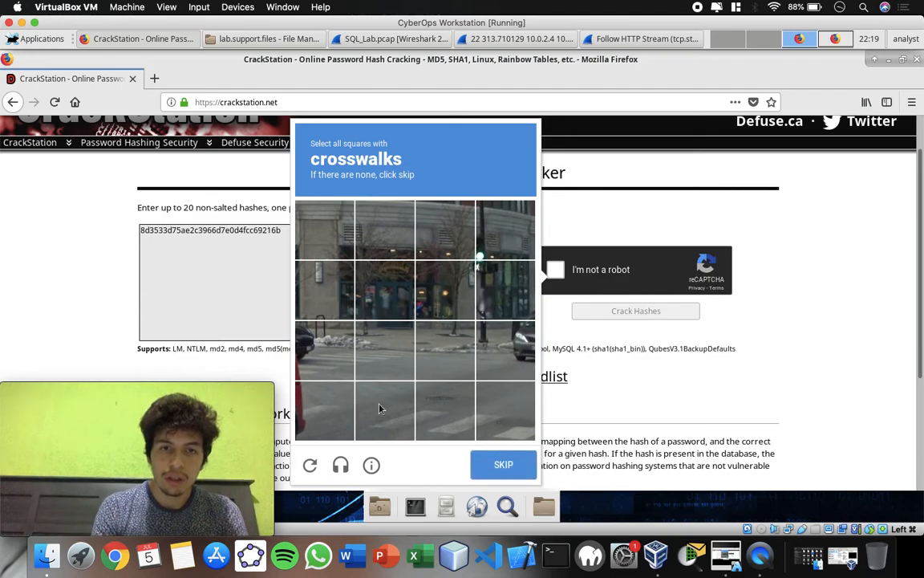
Select the bottom row of squares showing the crosswalk in the reCAPTCHA challenge and submit the verification.
left_click(325, 410)
left_click(384, 411)
left_click(443, 411)
left_click(504, 411)
left_click(504, 465)
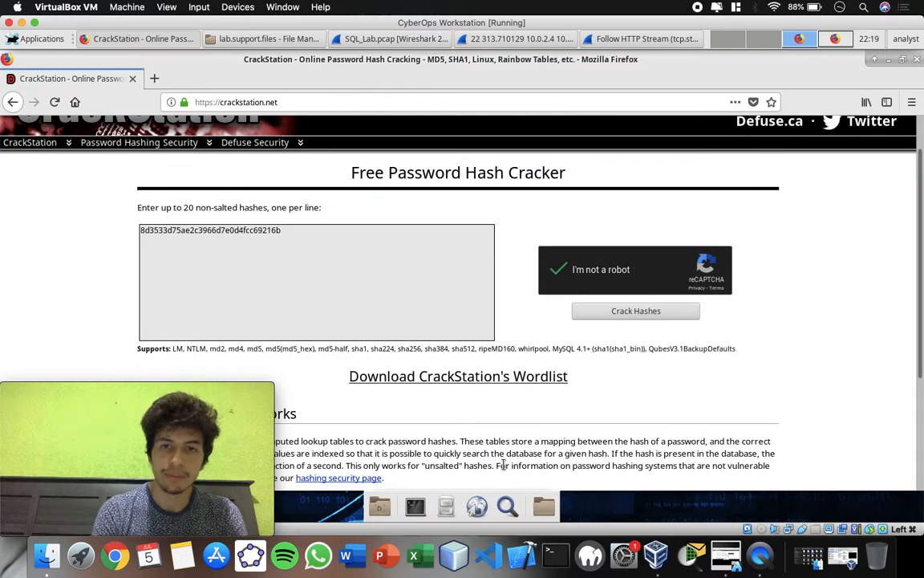
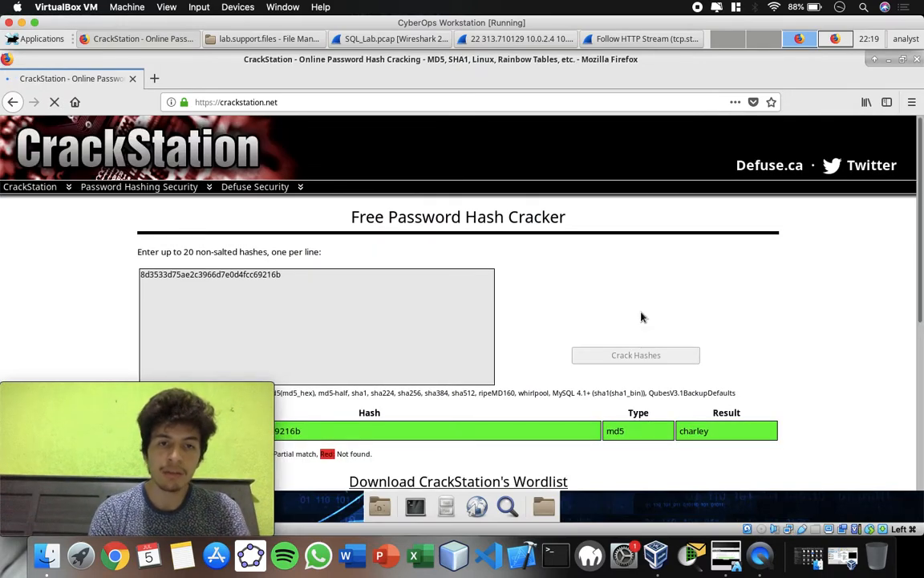
Examine the results table below the hash field for the submitted hash's type and recovered password.
scroll(642, 317, "down", 5)
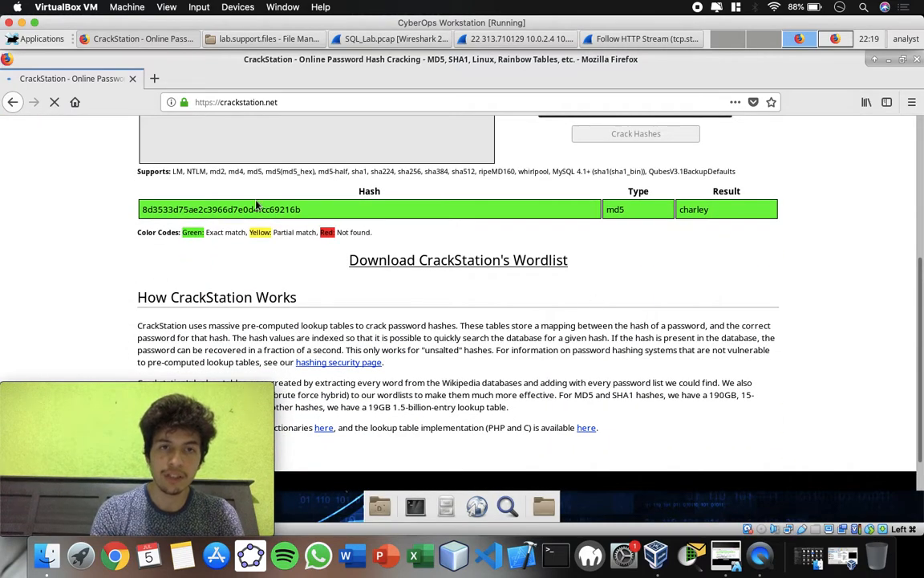
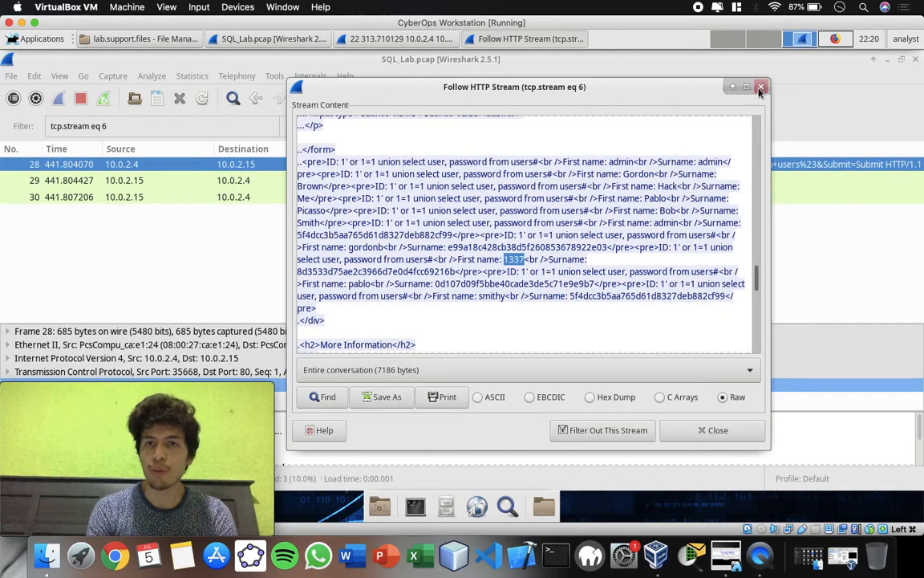
Close the HTTP stream view, the SQL_Lab.pcap capture in Wireshark and the lab.support.files folder window.
left_click(761, 87)
left_click(915, 59)
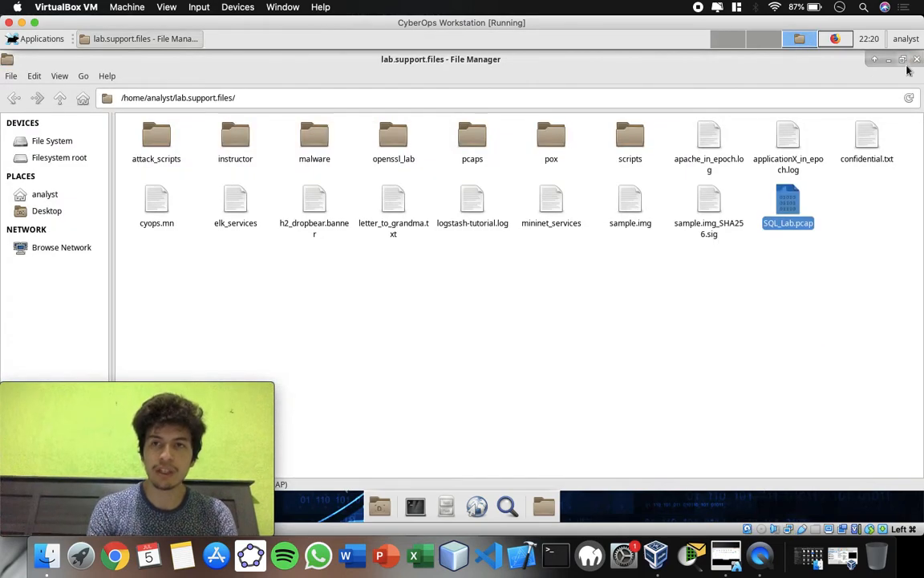
left_click(917, 61)
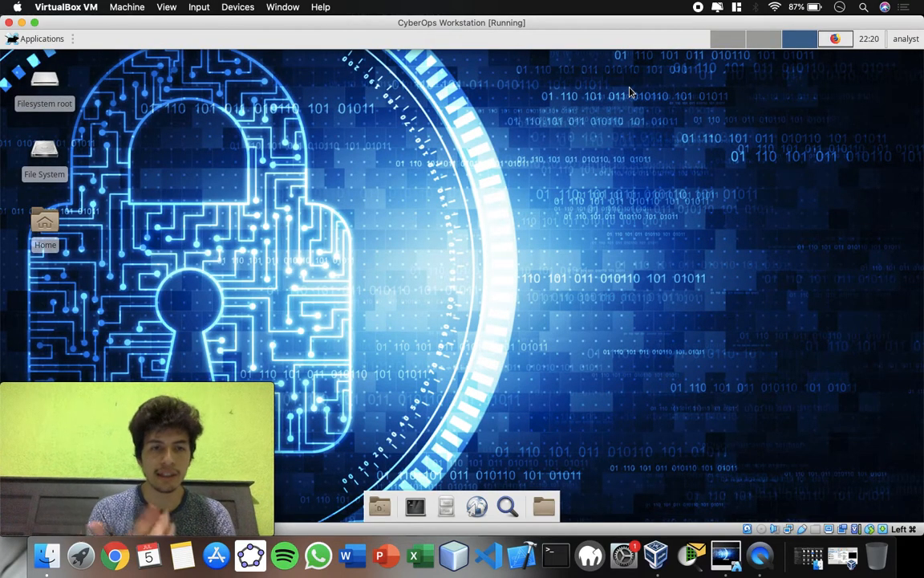